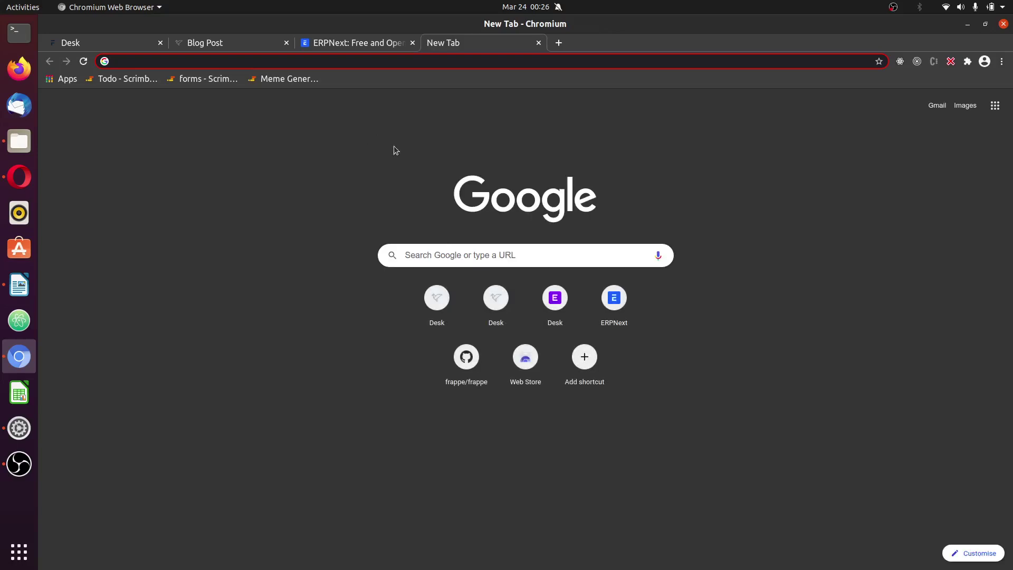
Examine the ERPNext homepage, including its headline, site address and introductory comic.
click(366, 45)
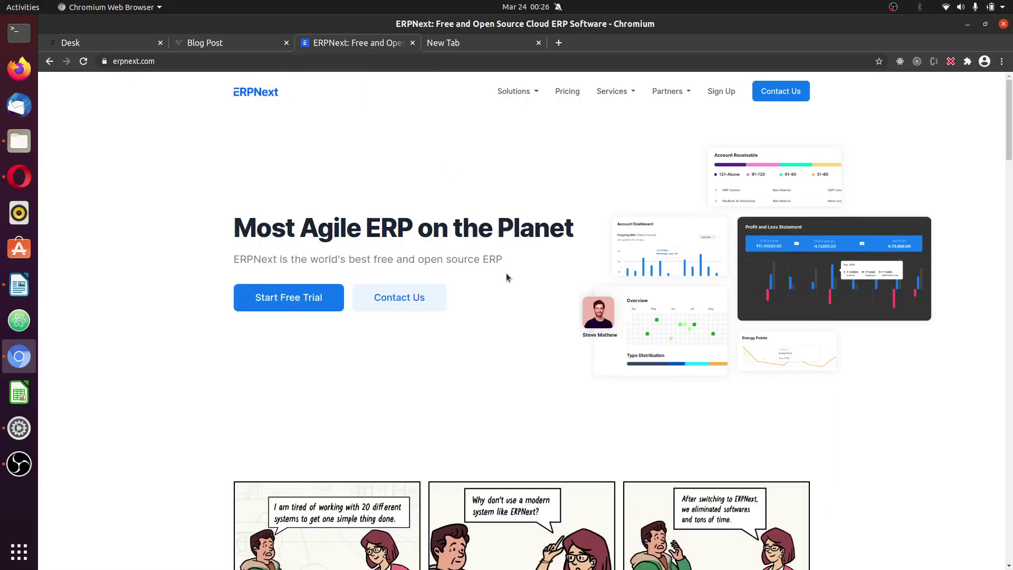
drag(513, 267, 235, 254)
click(230, 250)
triple_click(226, 239)
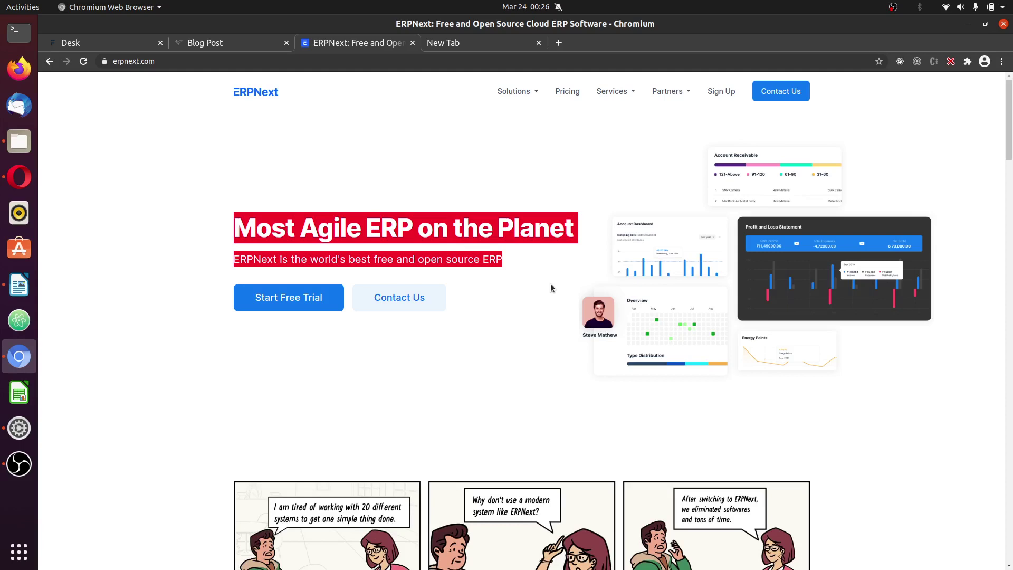
scroll(519, 366, down, 2)
scroll(519, 368, up, 2)
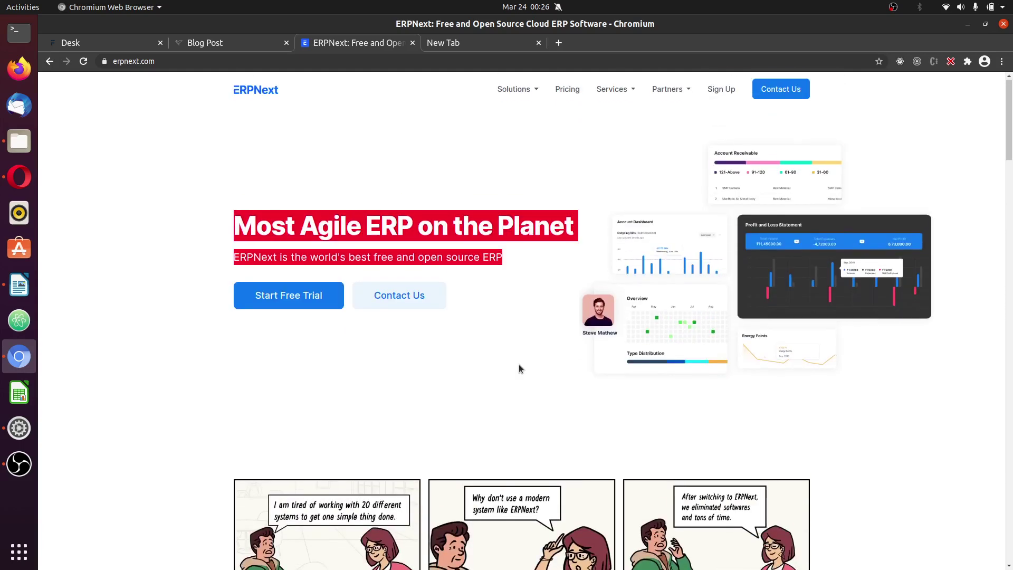
click(410, 199)
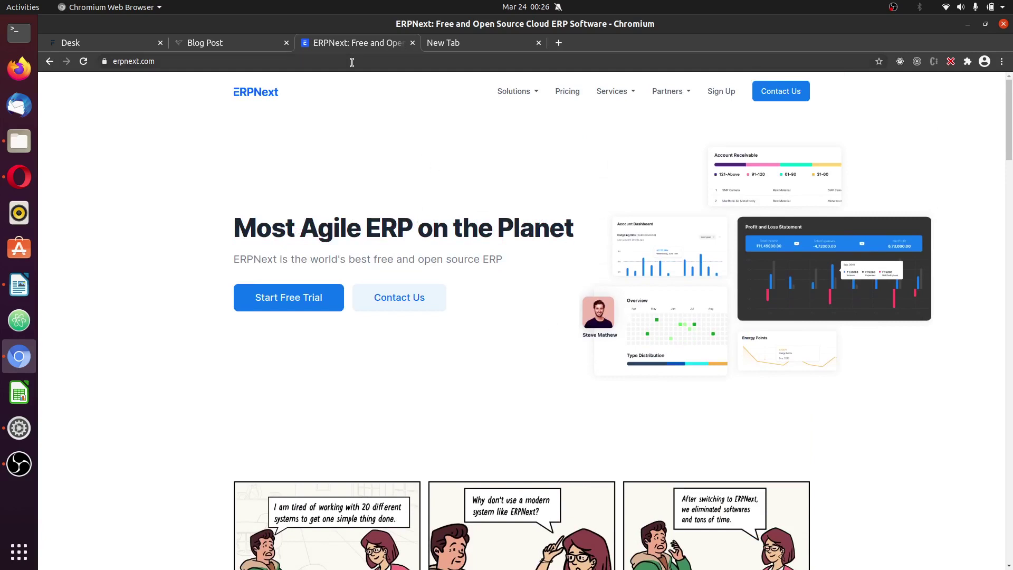
click(157, 63)
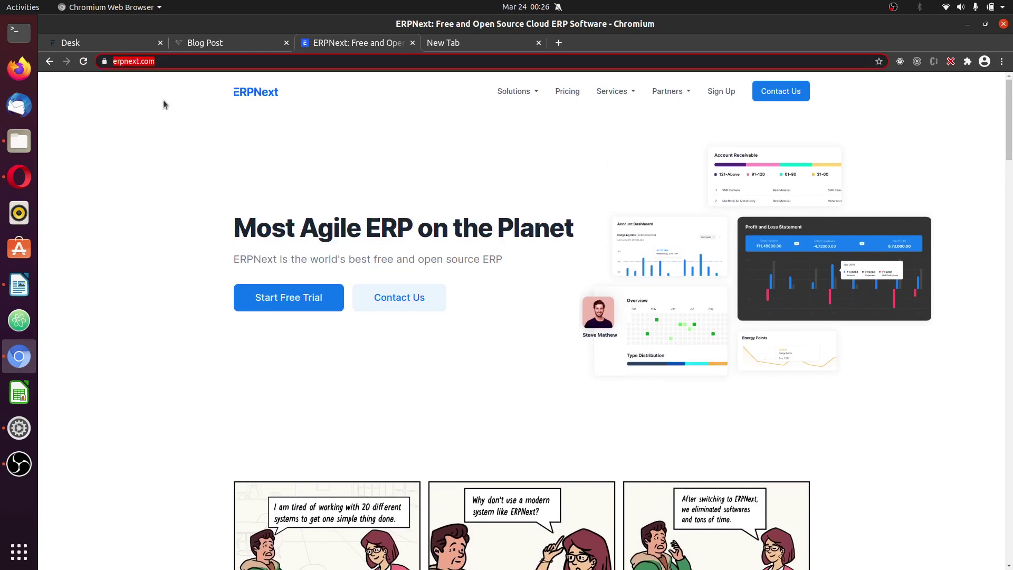
scroll(519, 313, down, 10)
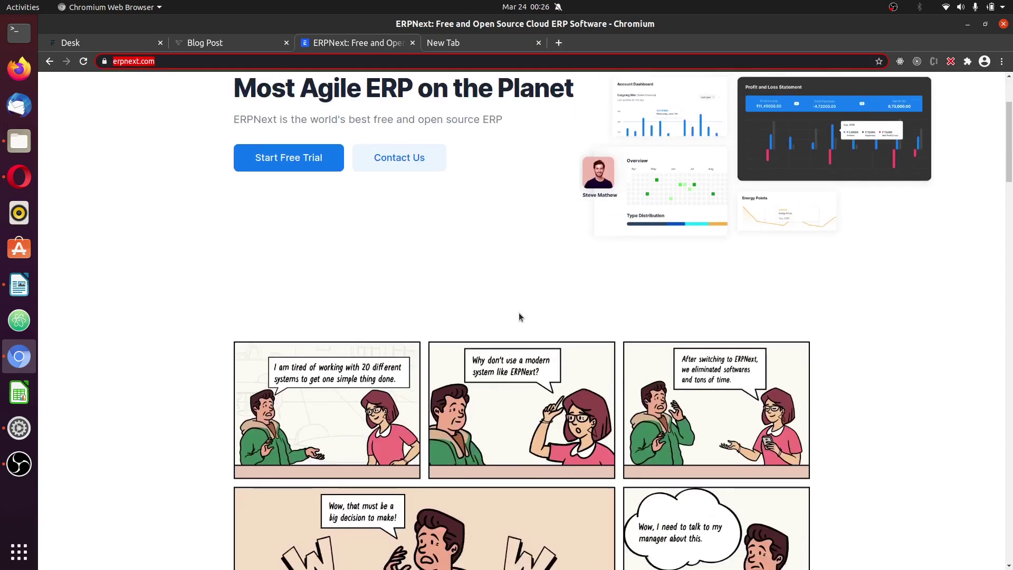
scroll(519, 314, down, 8)
scroll(520, 314, up, 8)
scroll(520, 313, up, 10)
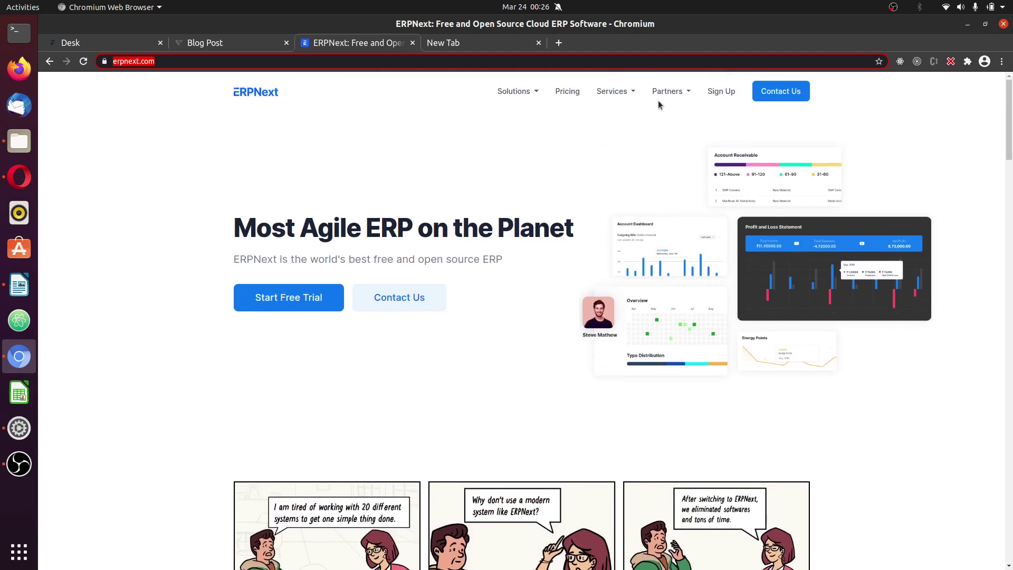
click(537, 94)
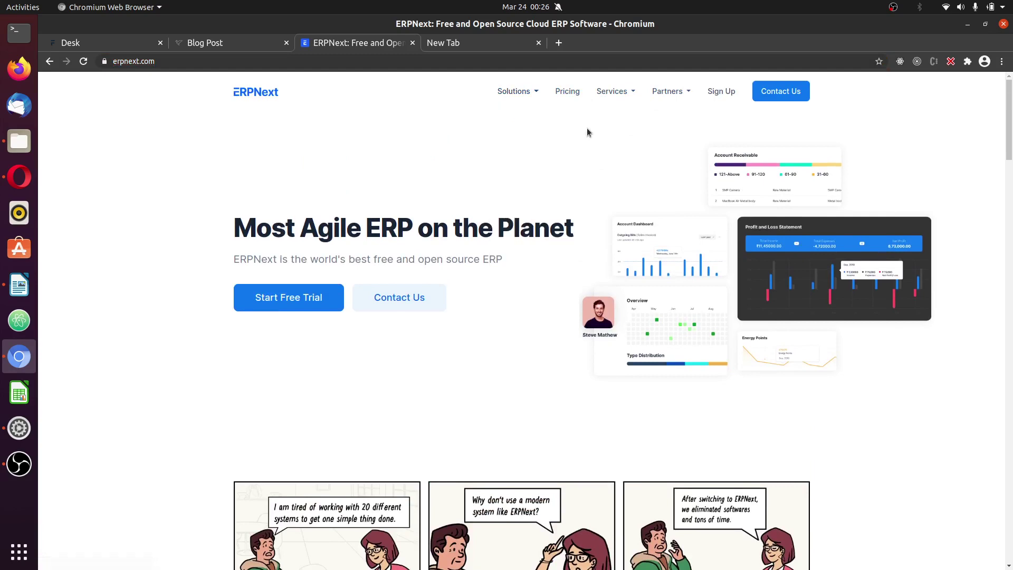
Open frappecloud.com in the empty new browser tab.
click(494, 40)
click(497, 61)
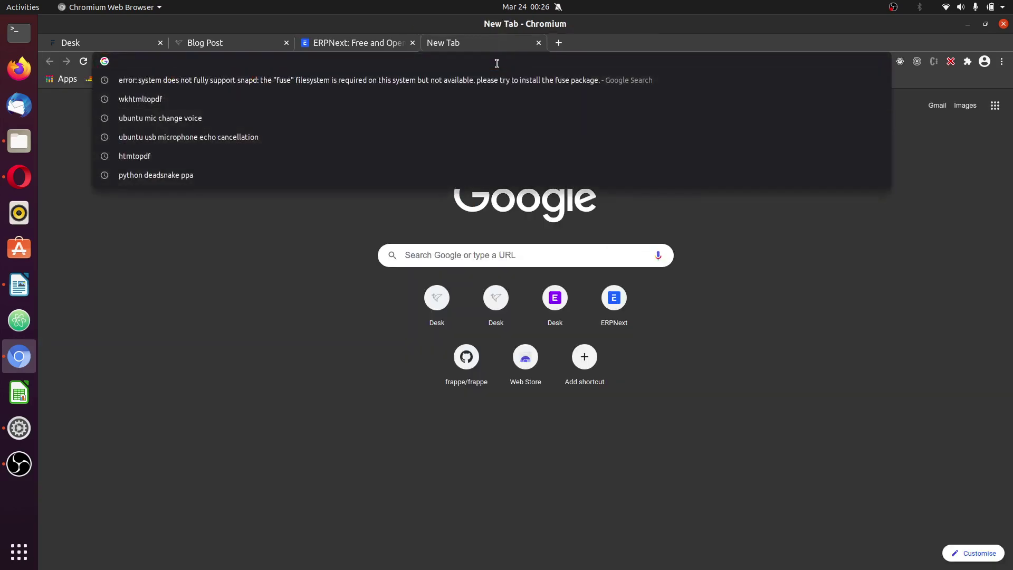
text(frappe)
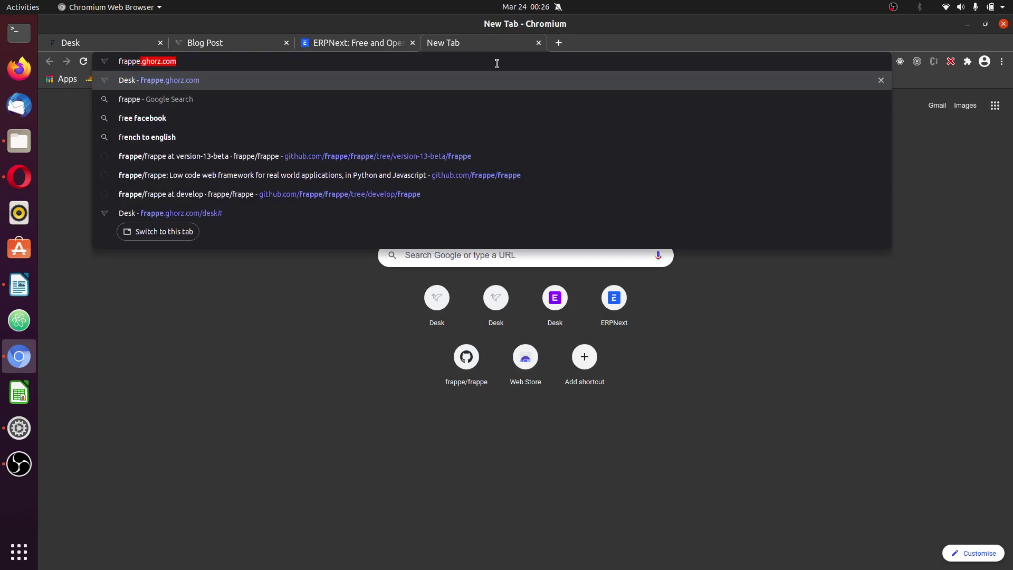
text(cloud.com)
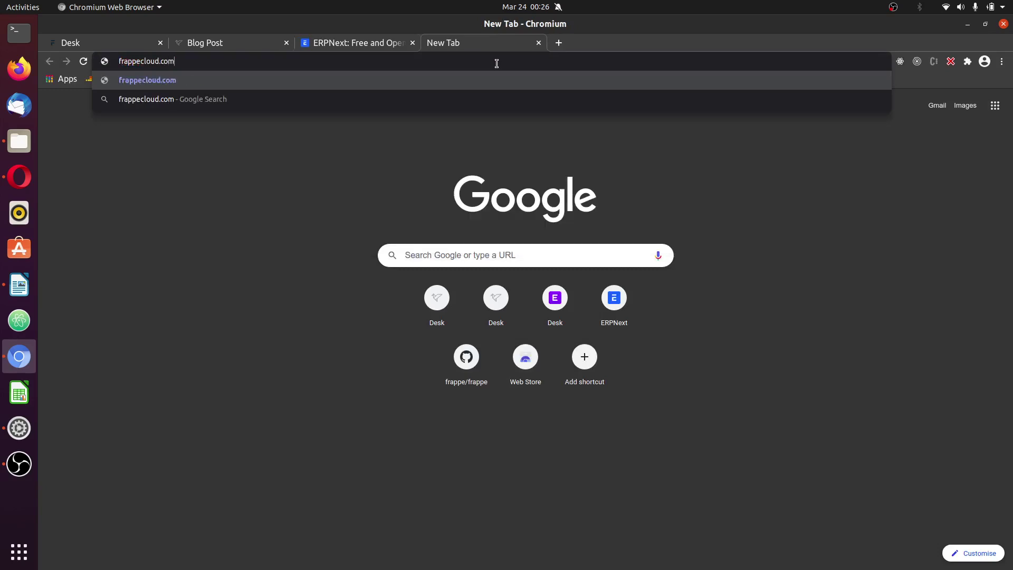
key(Return)
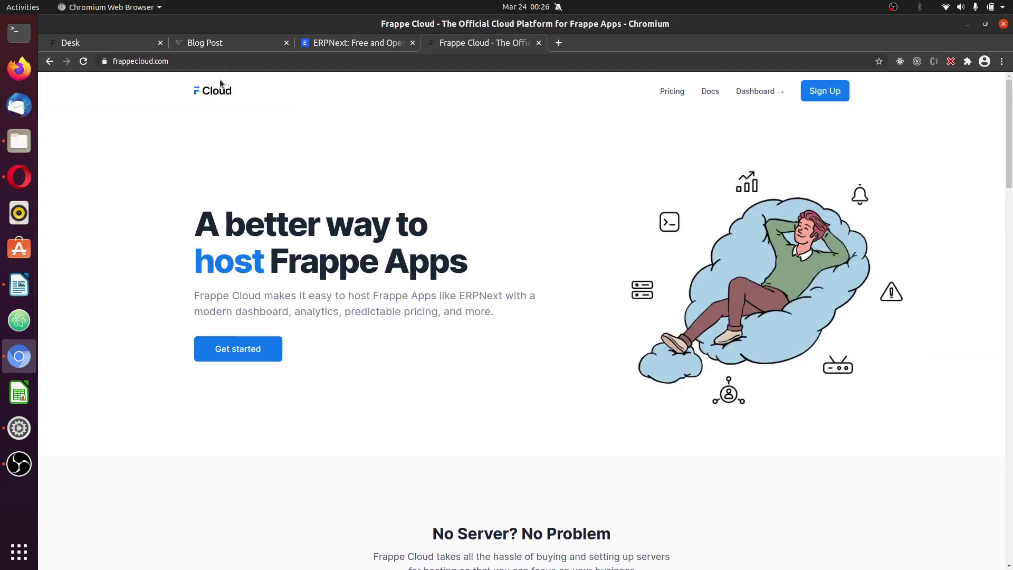
Examine the Frappe Cloud homepage, including the sample site dashboard, plan, site info and deployment features.
click(140, 66)
click(542, 201)
scroll(549, 414, down, 3)
scroll(551, 419, down, 15)
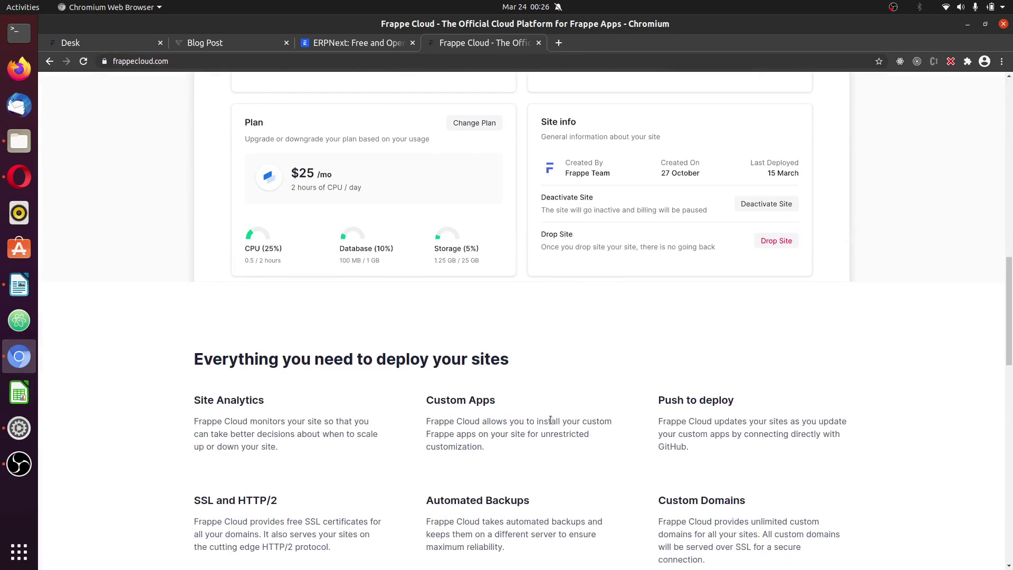
scroll(550, 420, up, 20)
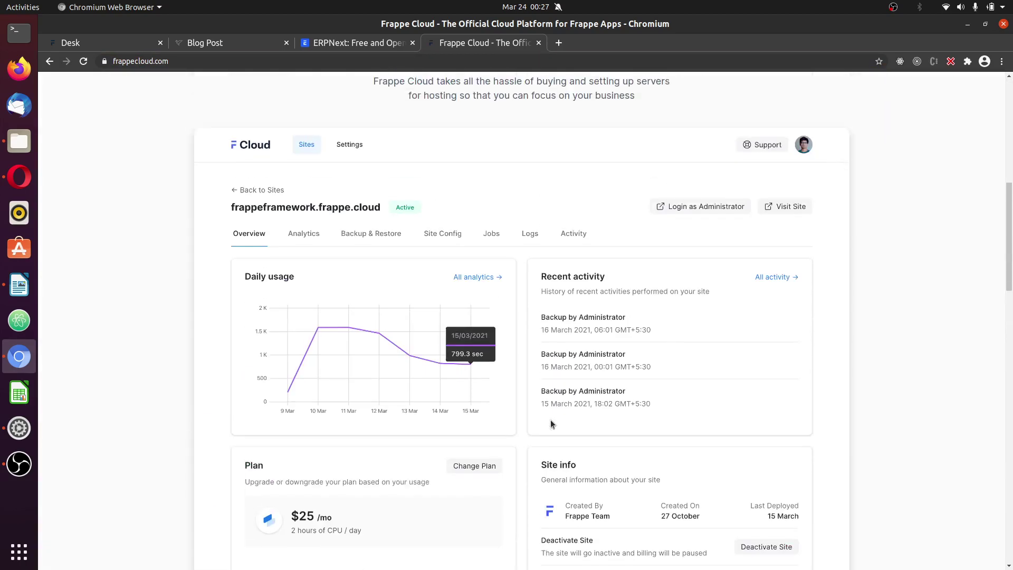
scroll(550, 422, up, 7)
scroll(531, 309, up, 3)
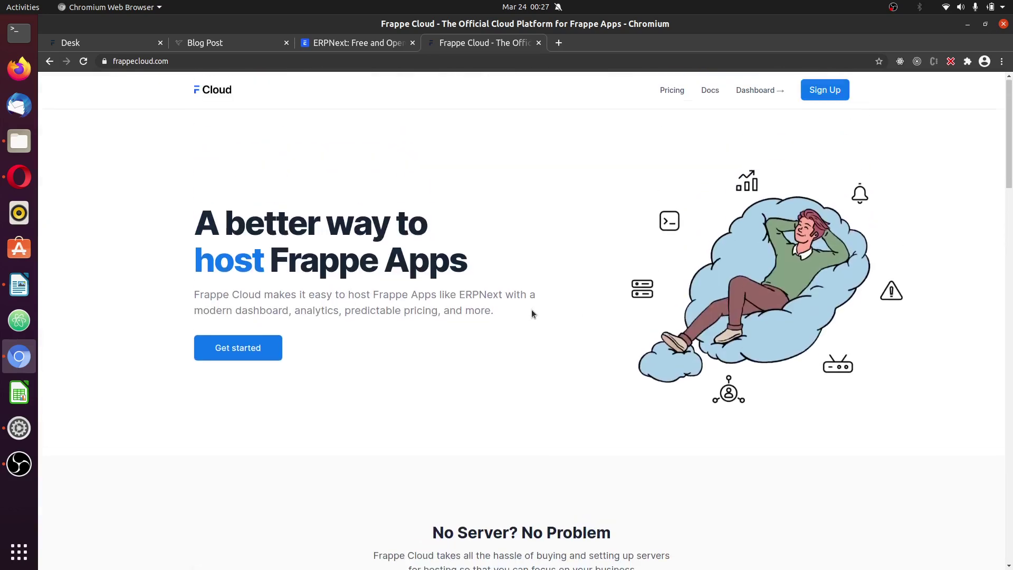
scroll(531, 309, down, 5)
scroll(531, 308, down, 12)
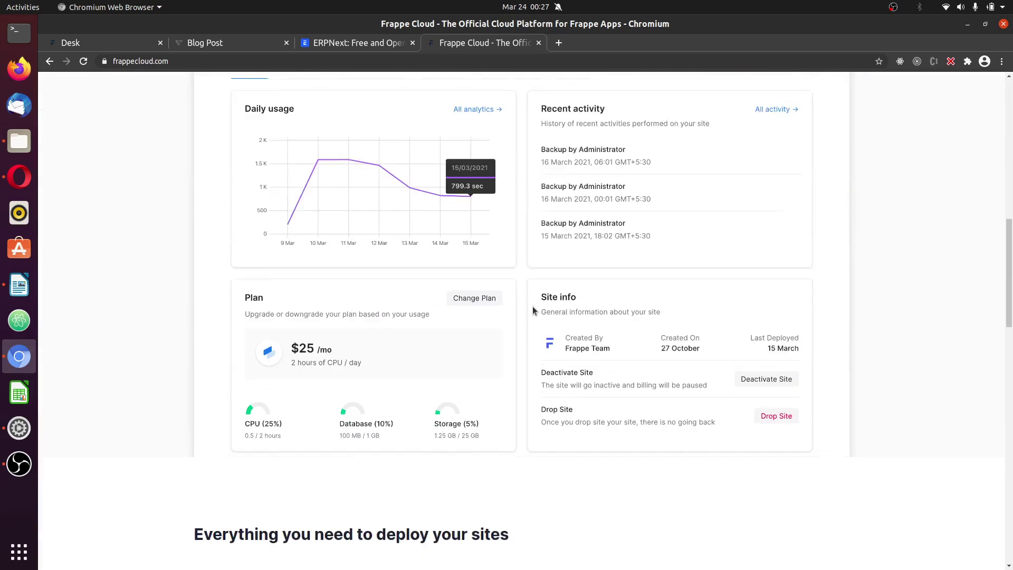
scroll(533, 306, up, 5)
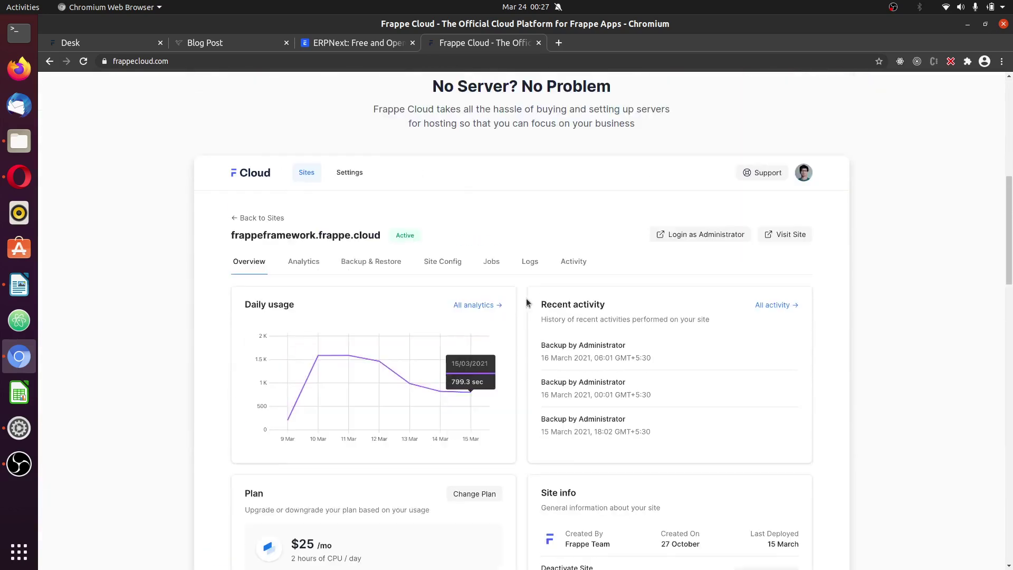
Return to the ERPNext site and review its dashboard preview, module overview and customer sections.
click(336, 46)
scroll(497, 320, down, 9)
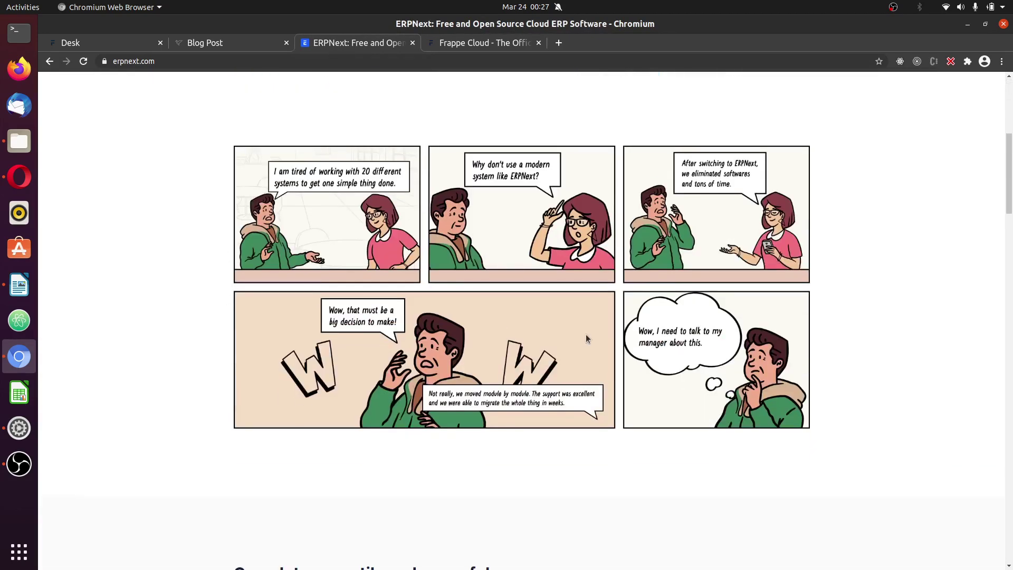
scroll(821, 412, down, 20)
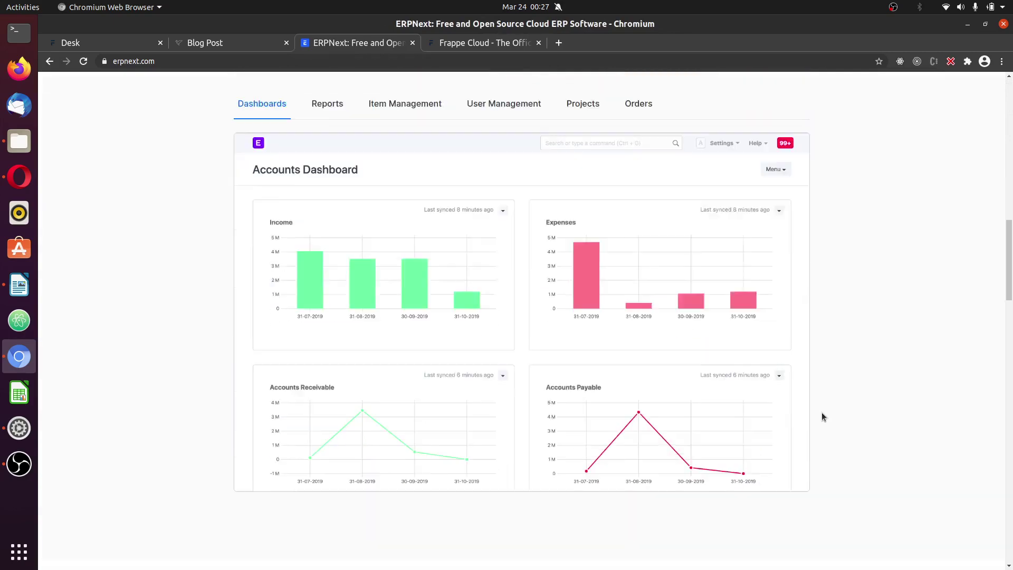
scroll(822, 417, down, 15)
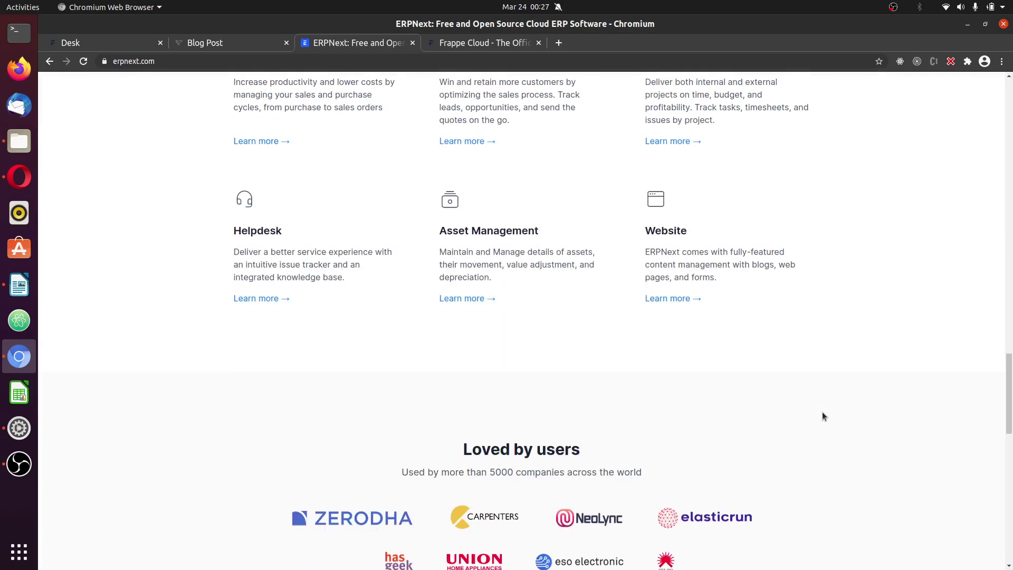
scroll(822, 417, down, 9)
scroll(822, 416, up, 13)
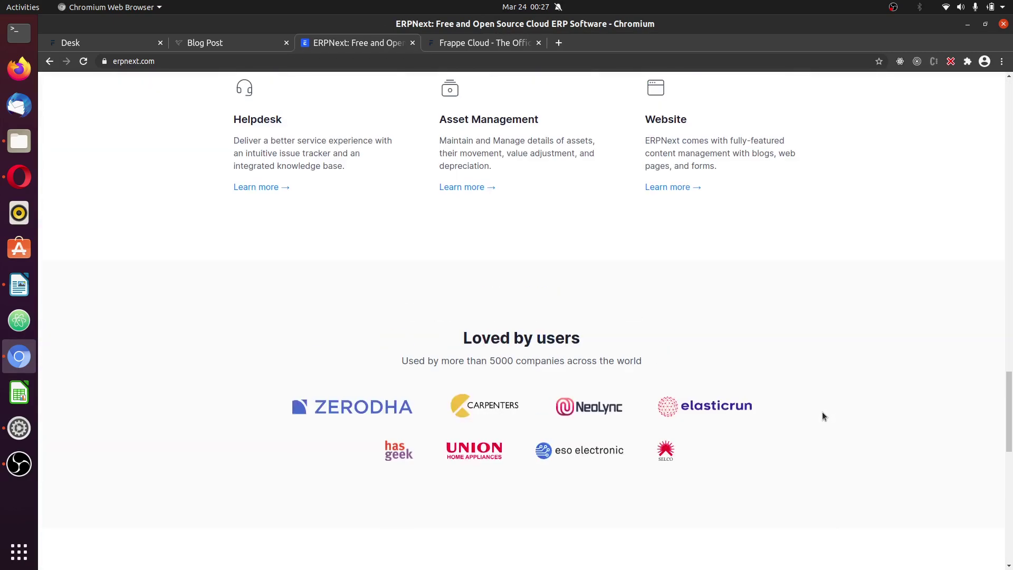
scroll(822, 417, up, 20)
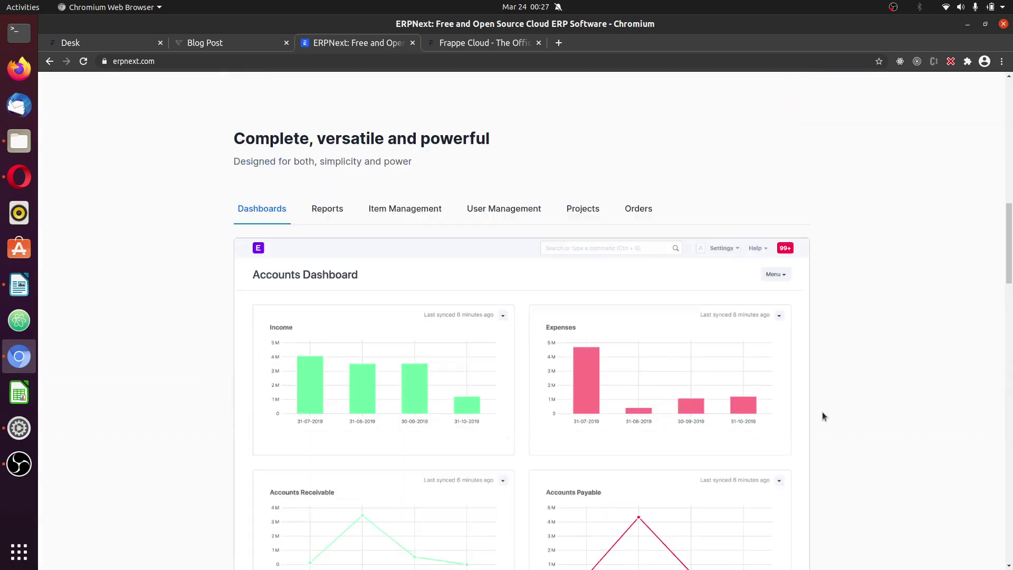
scroll(821, 416, up, 10)
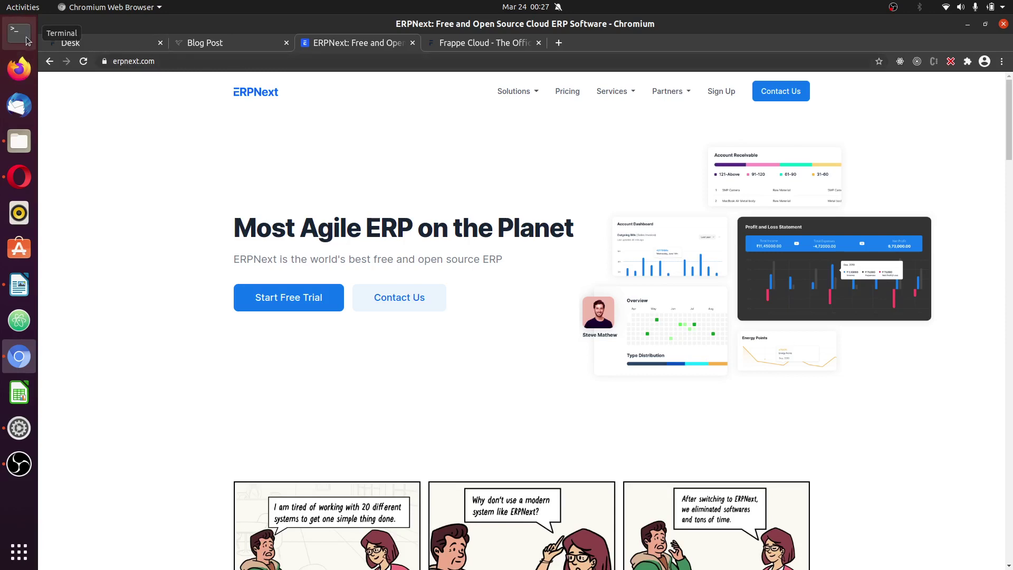
Load the Frappe Framework documentation at frappeframework.com/docs in place of the Frappe Cloud page.
click(500, 46)
key(ctrl+l)
text(fr)
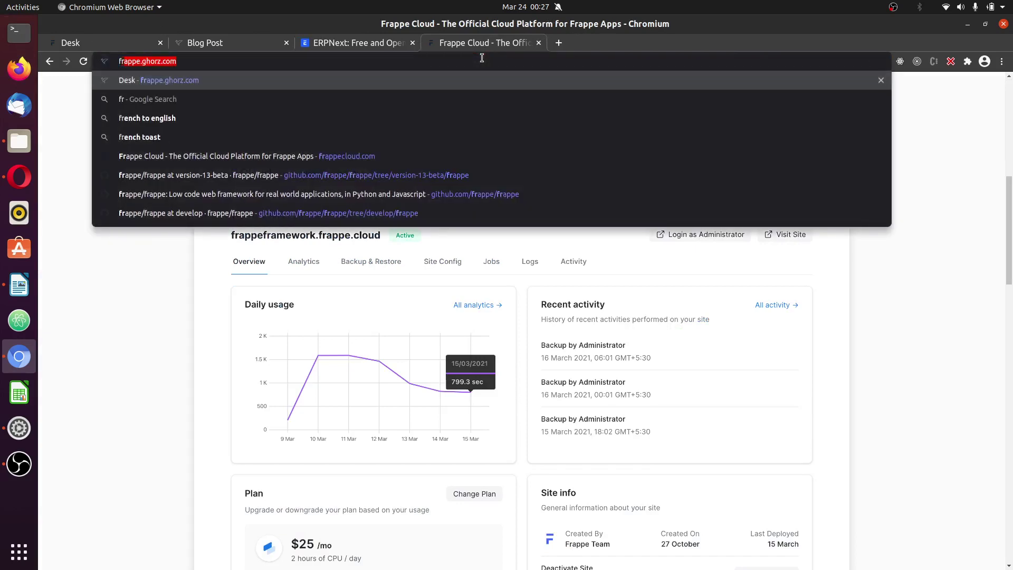
text(appe)
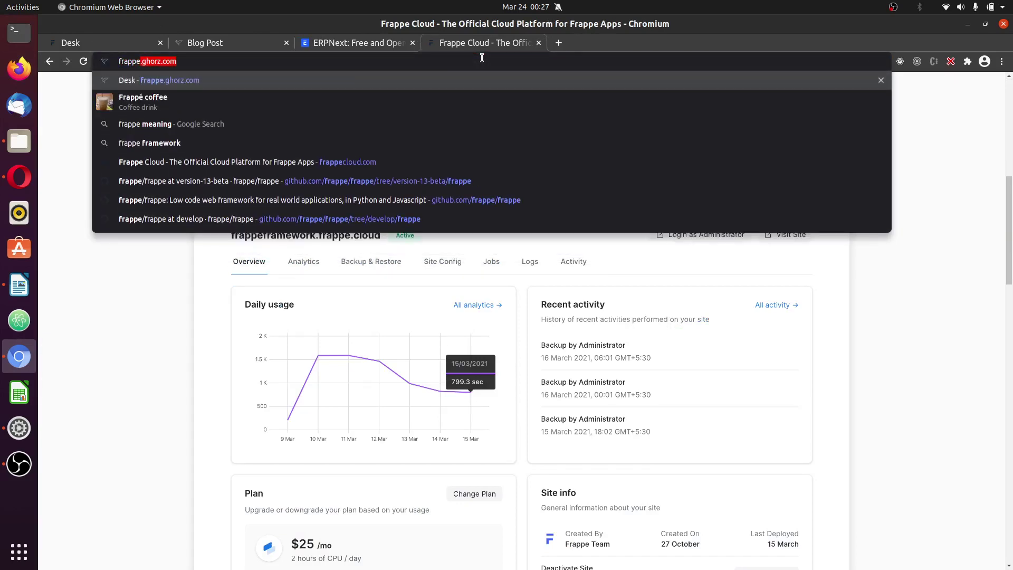
text(framework.com/docs)
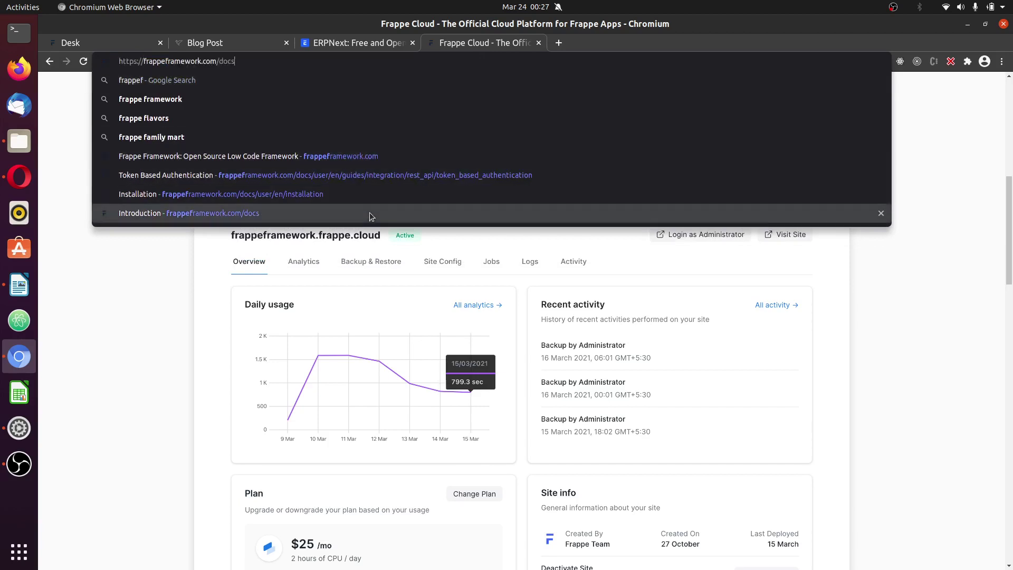
click(369, 212)
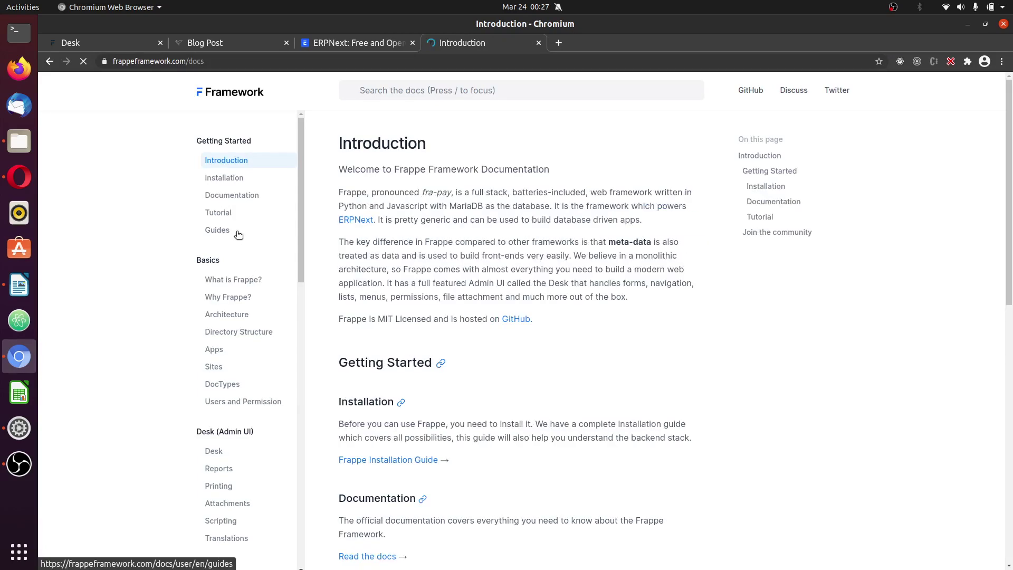
Open the Architecture page under Basics in the Frappe docs and examine the stack diagram.
scroll(400, 382, down, 2)
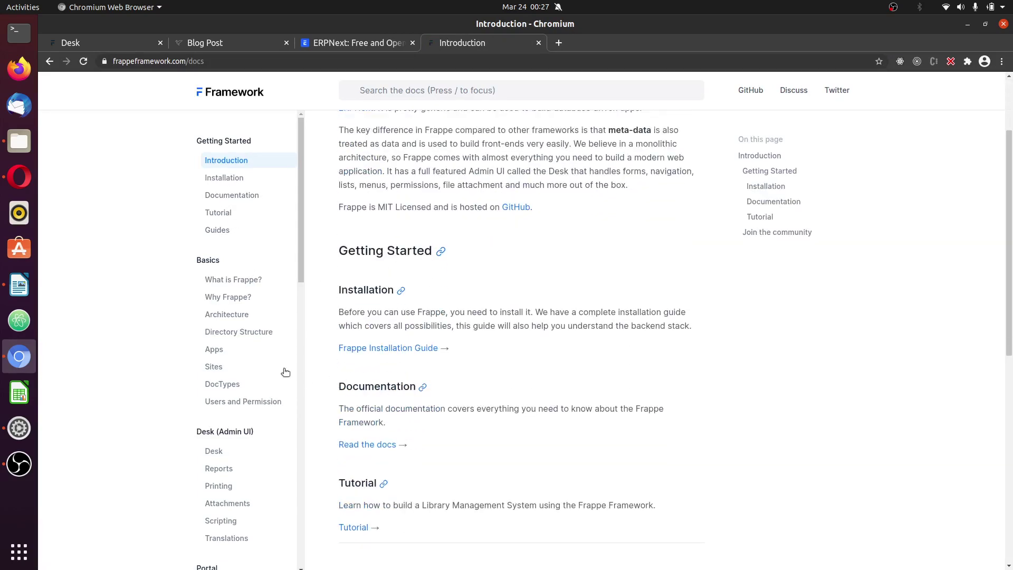
click(243, 317)
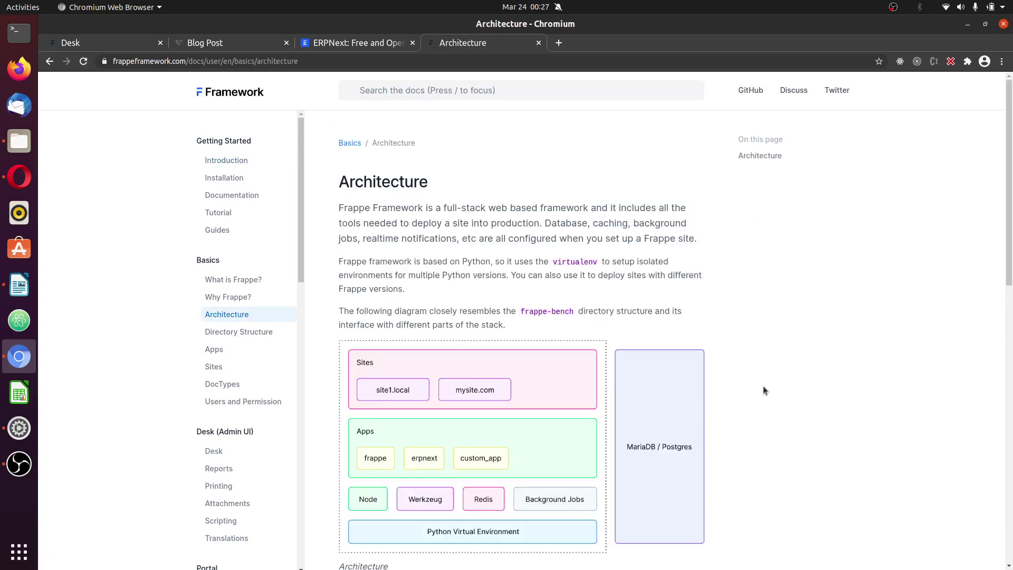
scroll(763, 390, down, 3)
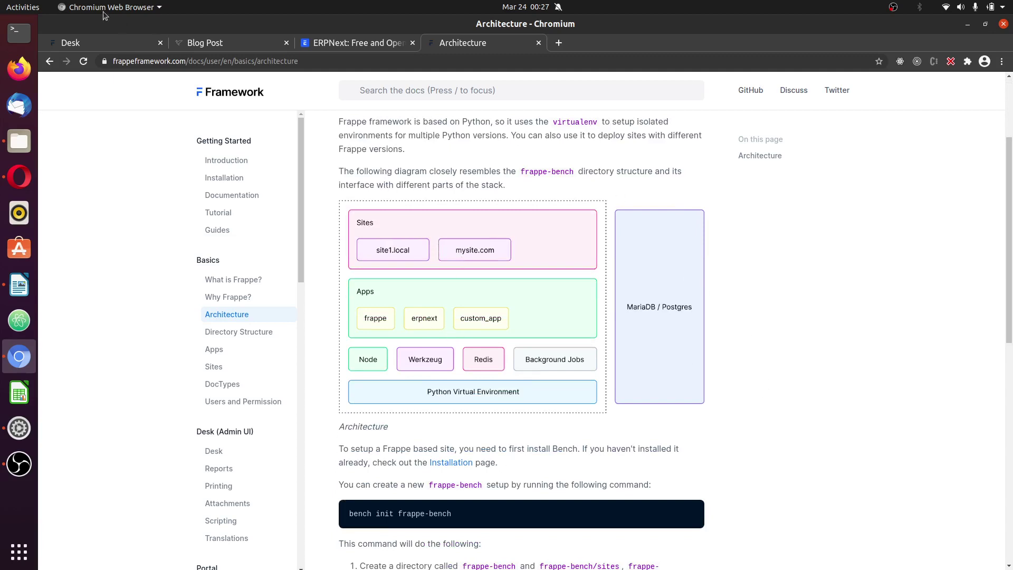
click(19, 32)
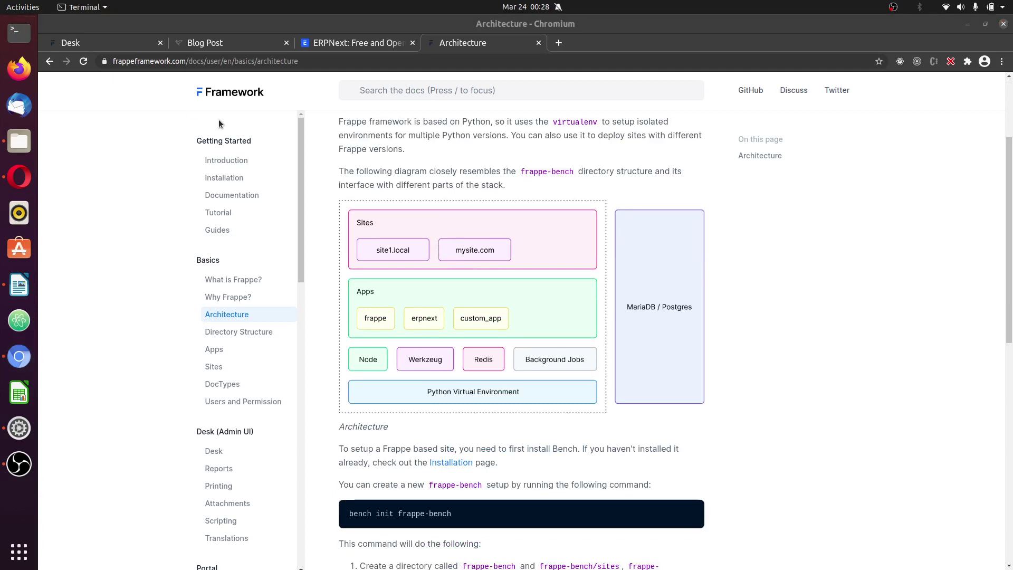
text(ssh frap)
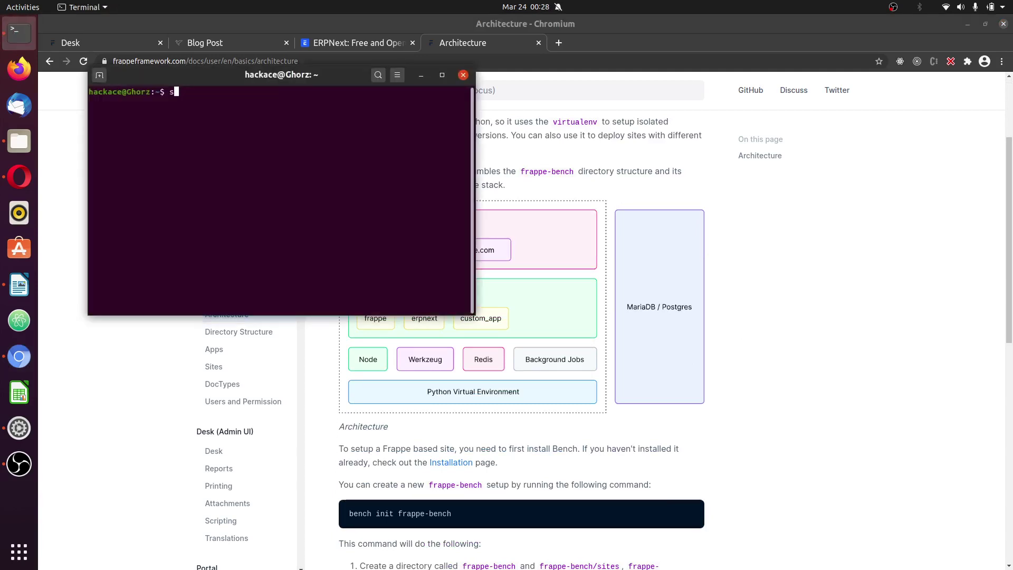
text(pe@104.237)
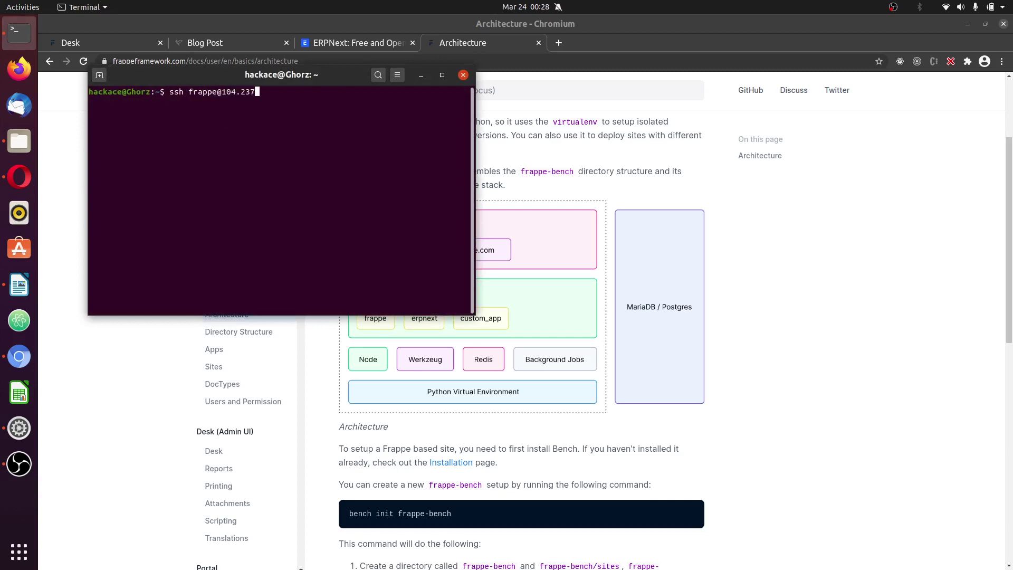
text(.11.173)
key(Return)
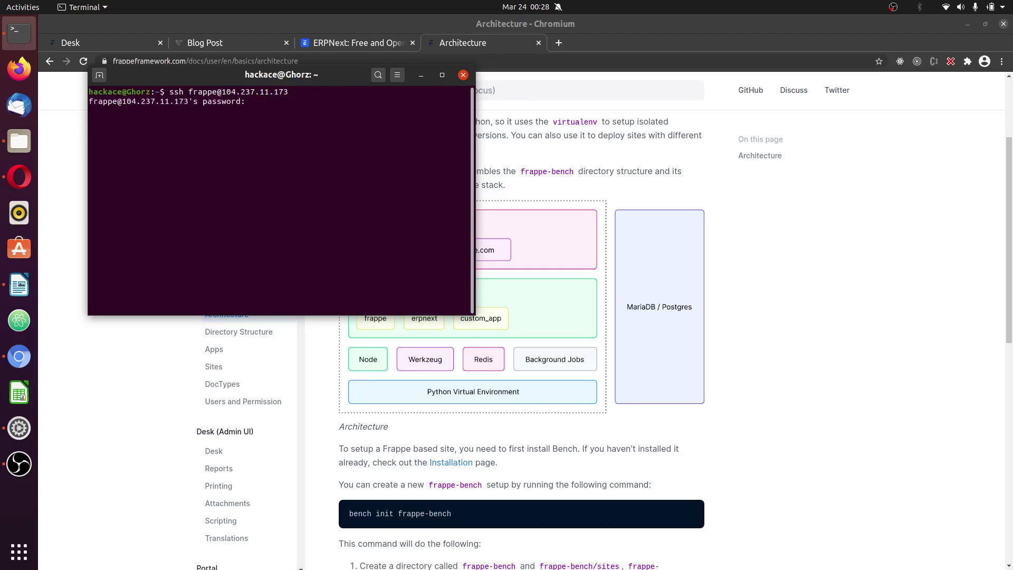
key(Return)
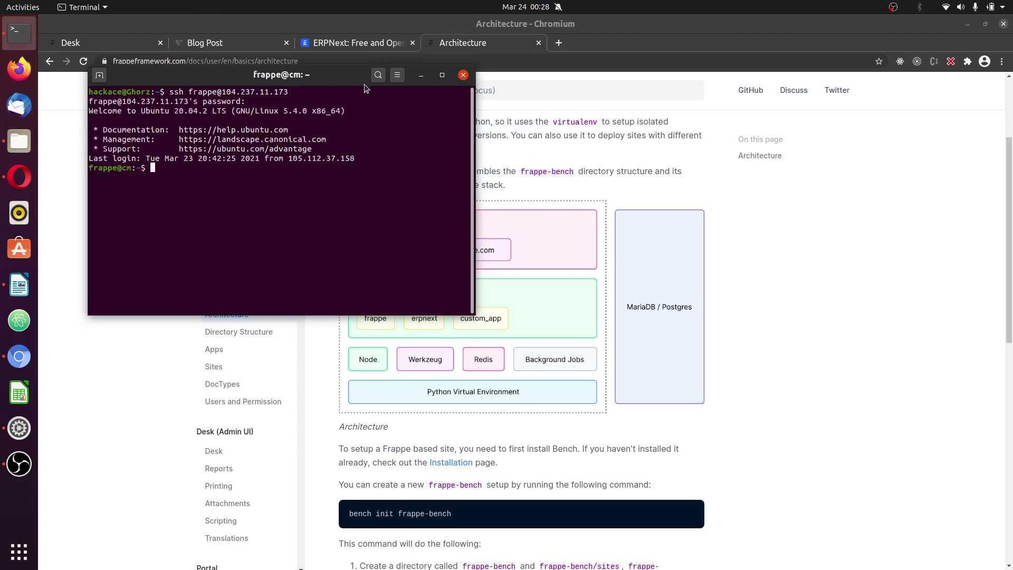
Enlarge the terminal text, list the home directory and change into the frappe-bench directory.
click(397, 75)
click(433, 107)
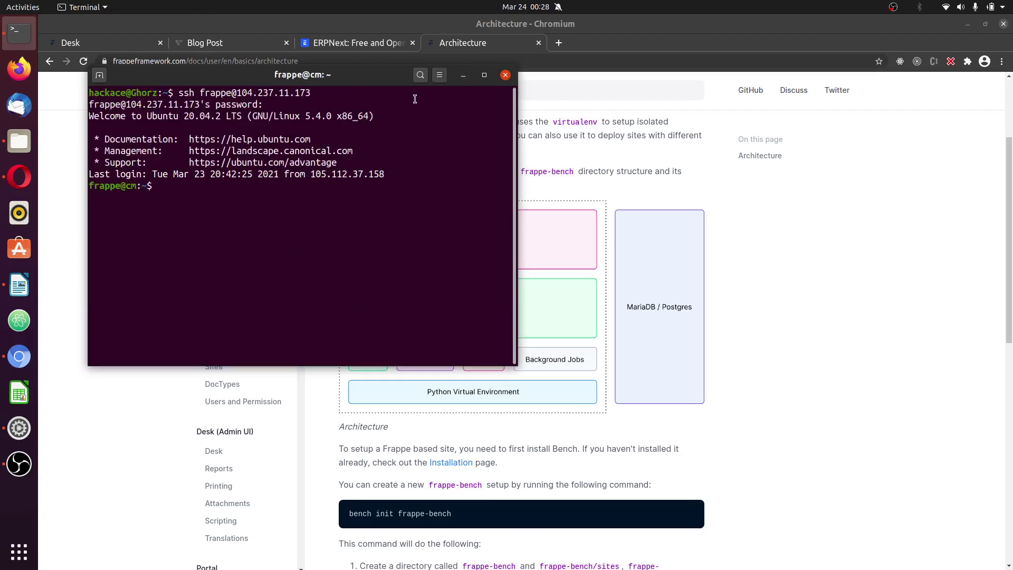
text(ls)
key(Return)
text(cd fr)
key(Tab)
key(Return)
Check the installed app versions in frappe-bench with bench version.
text(bench version)
key(Return)
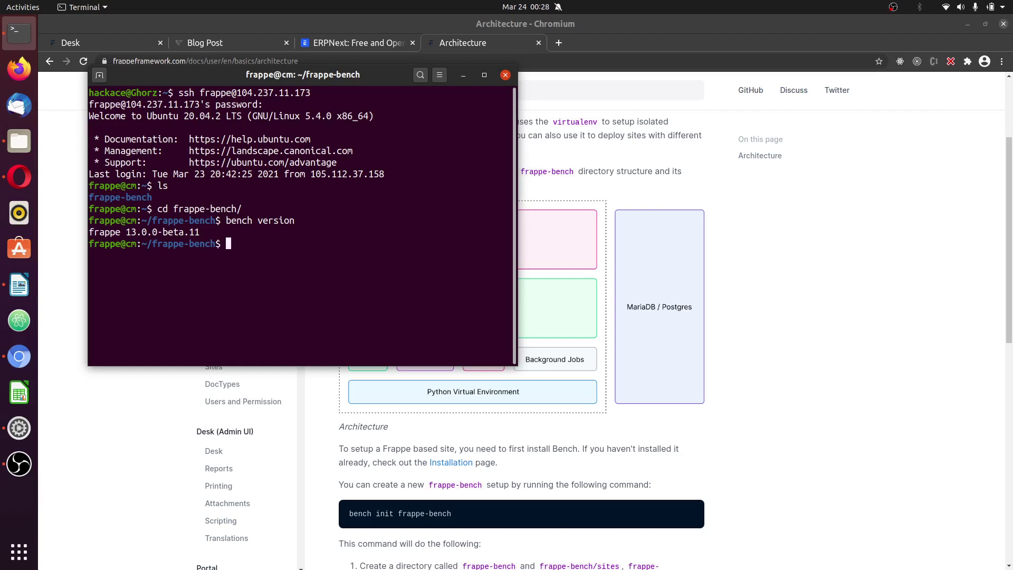
double_click(137, 235)
click(264, 238)
Download the erpnext app from the version-13-beta branch with bench get-app.
text(bench get-app --branch)
key(BackSpace)
text(=b)
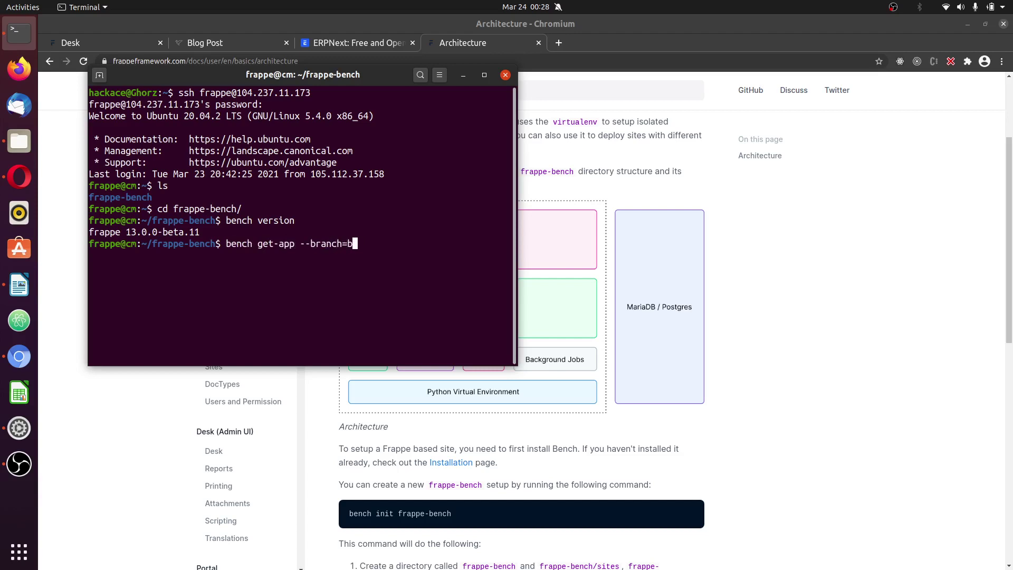
key(BackSpace)
text(version-13-beta erpnext)
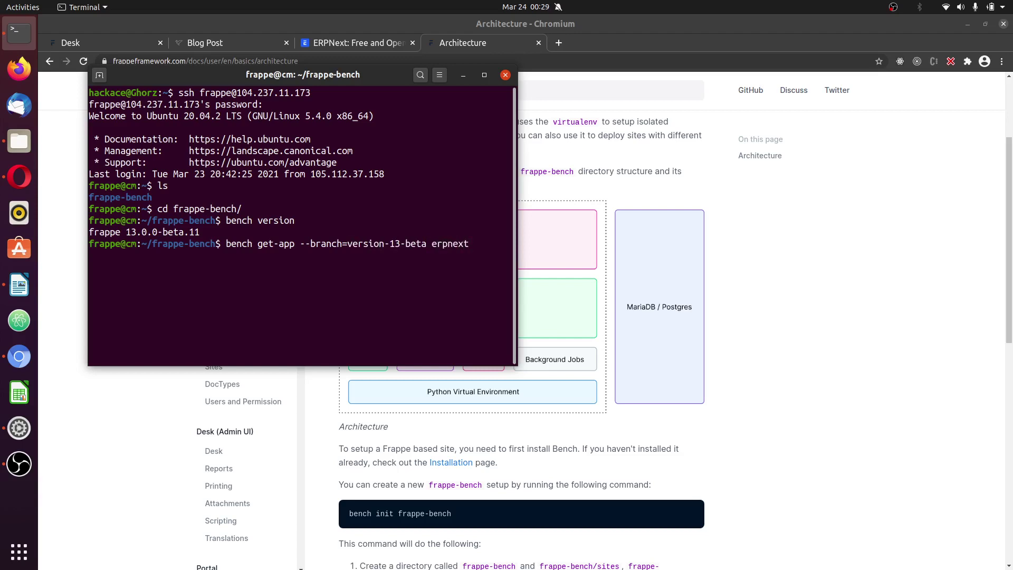
key(Return)
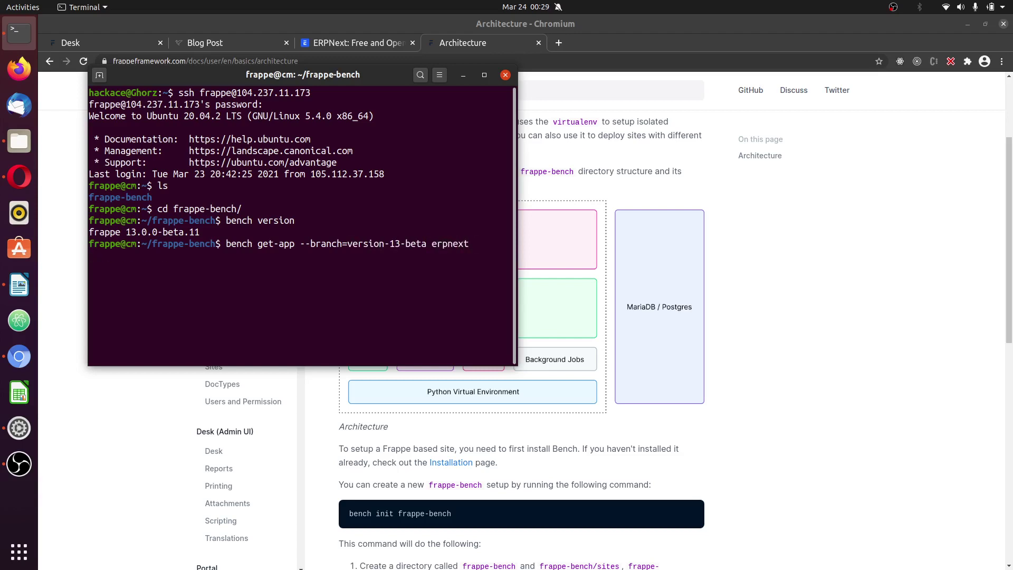
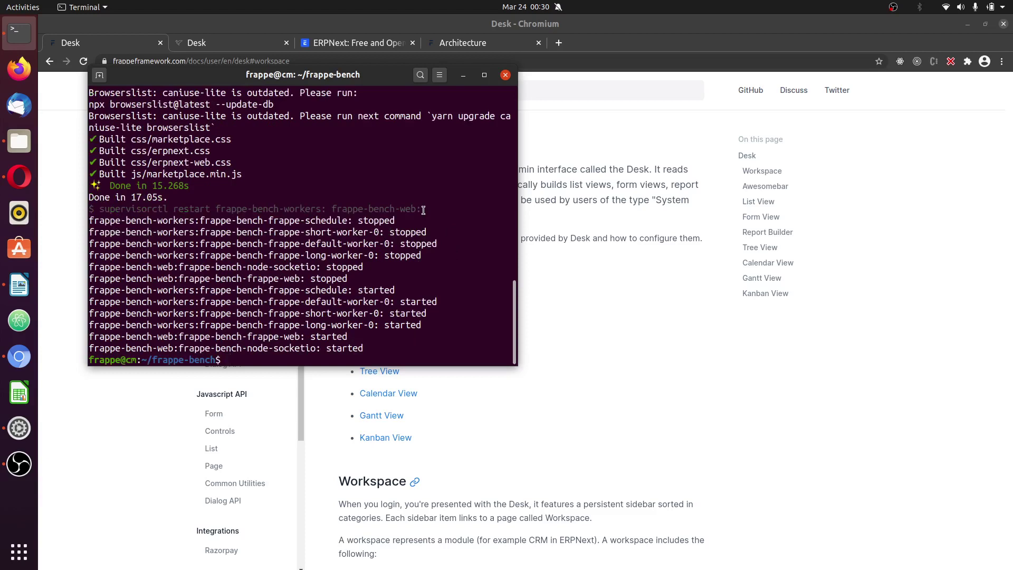
text(bench get-app --branch=version-13-beta erpnext)
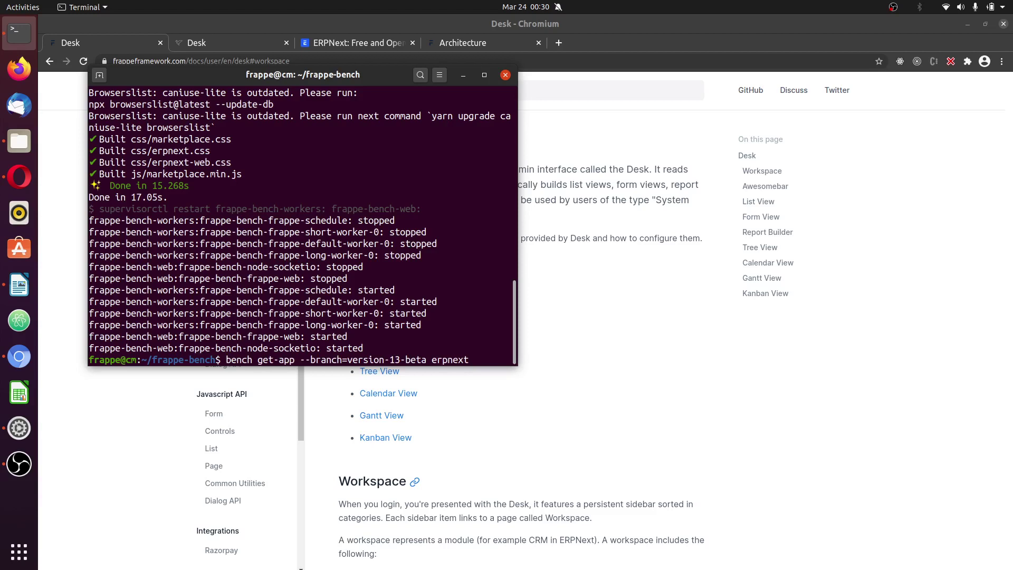
key(BackSpace)
key(BackSpace)
key(BackSpace)
key(BackSpace)
key(BackSpace)
key(BackSpace)
key(BackSpace)
key(BackSpace)
key(BackSpace)
key(BackSpace)
key(BackSpace)
key(BackSpace)
key(BackSpace)
key(BackSpace)
key(BackSpace)
key(BackSpace)
key(BackSpace)
key(BackSpace)
key(BackSpace)
key(BackSpace)
key(BackSpace)
key(BackSpace)
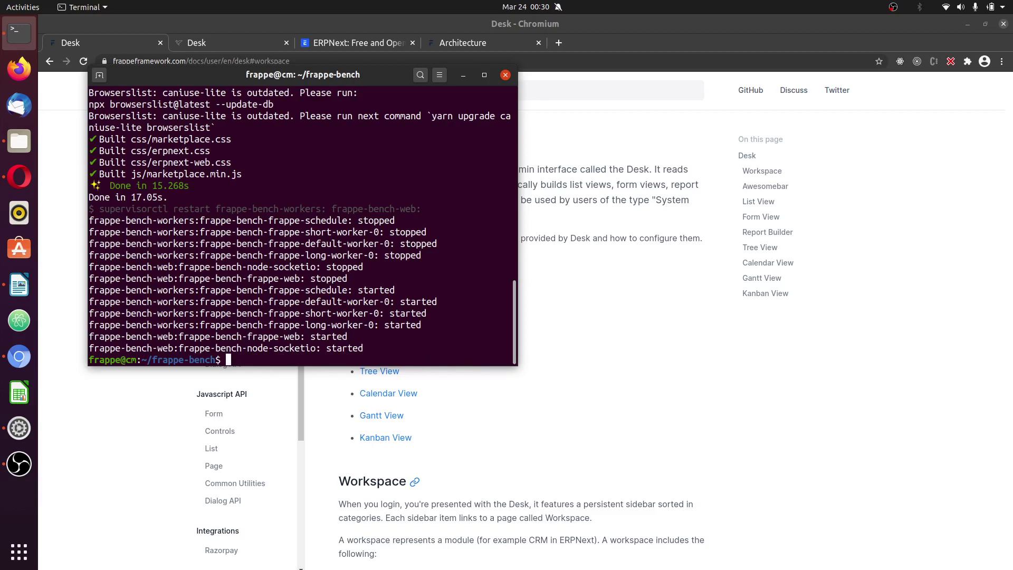
List the contents of the sites directory and highlight the site1.local folder name.
text(ls si)
key(Tab)
key(Return)
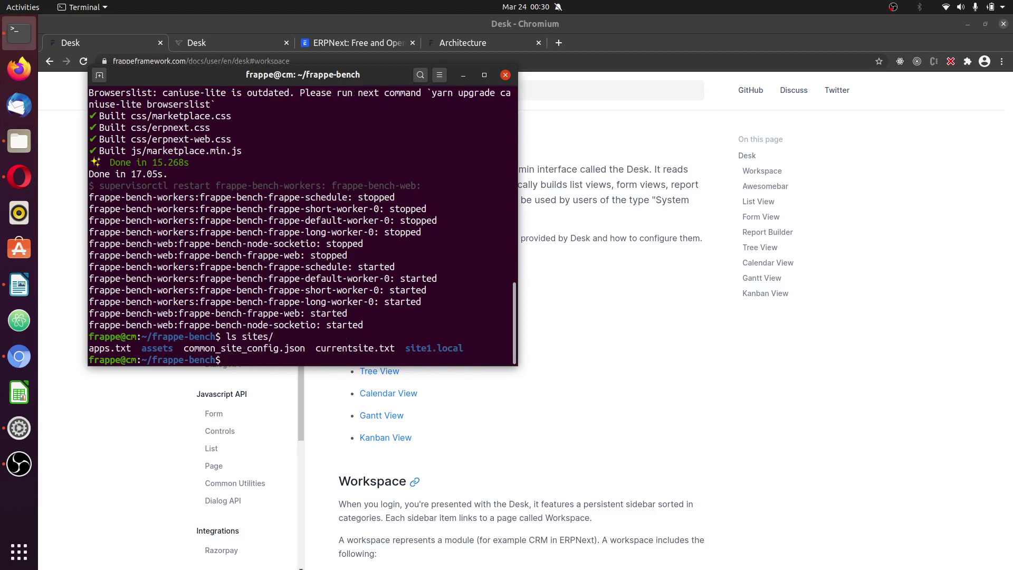
double_click(429, 348)
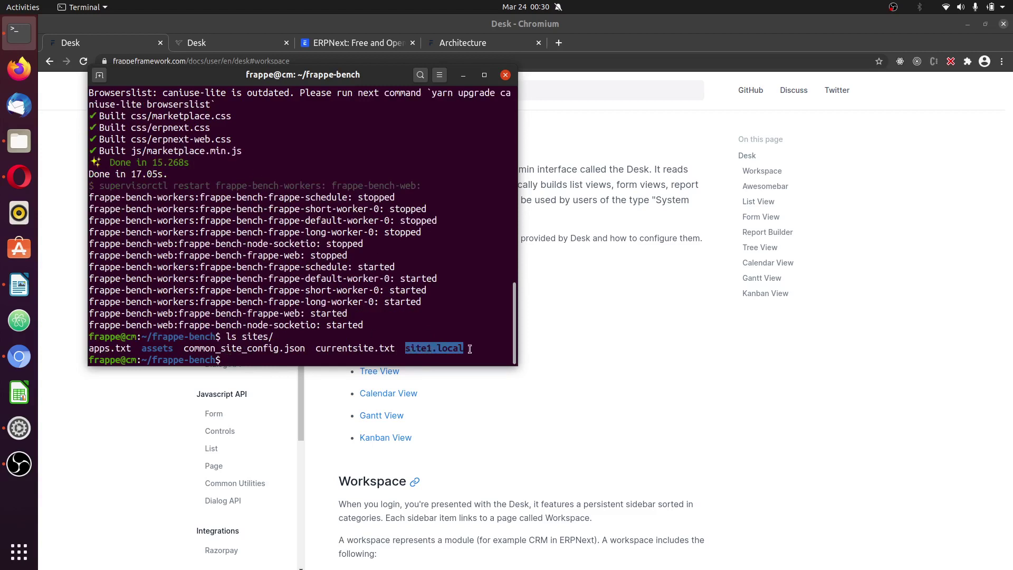
click(486, 352)
drag(466, 348, 410, 348)
click(462, 349)
Switch to Chromium to view the Desk page at frappe.ghorz.com and return to Terminal.
click(236, 46)
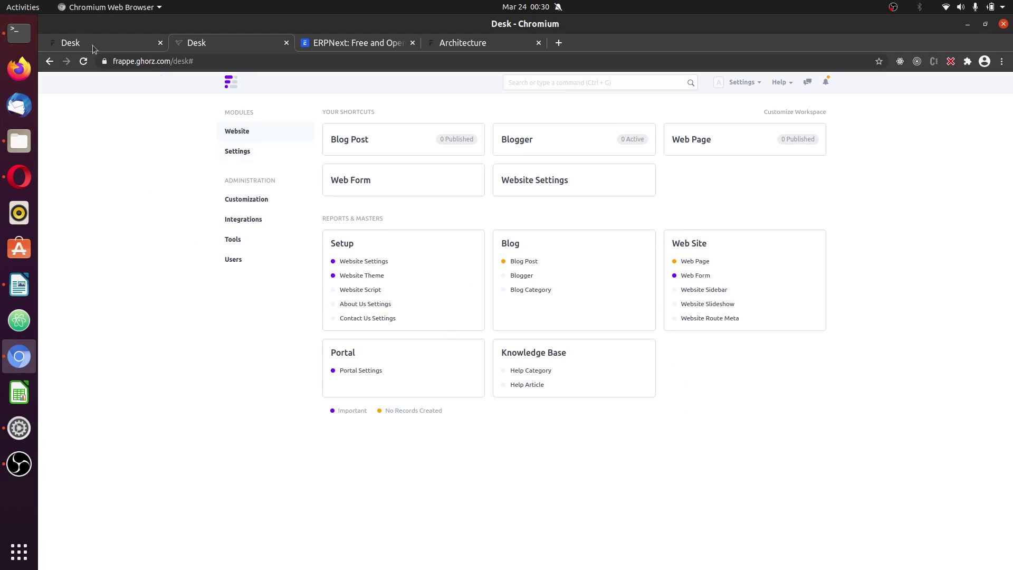
click(26, 38)
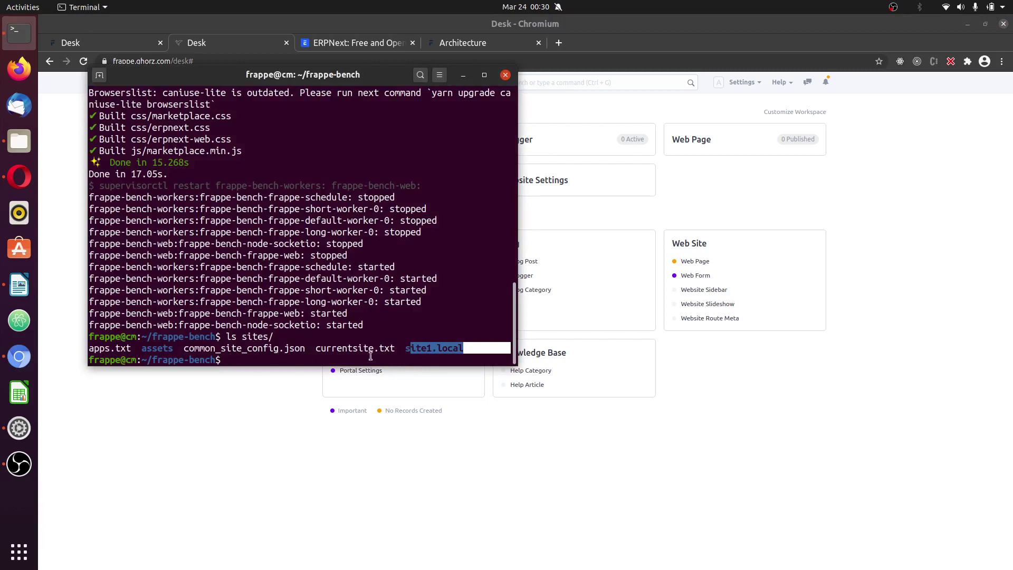
click(352, 359)
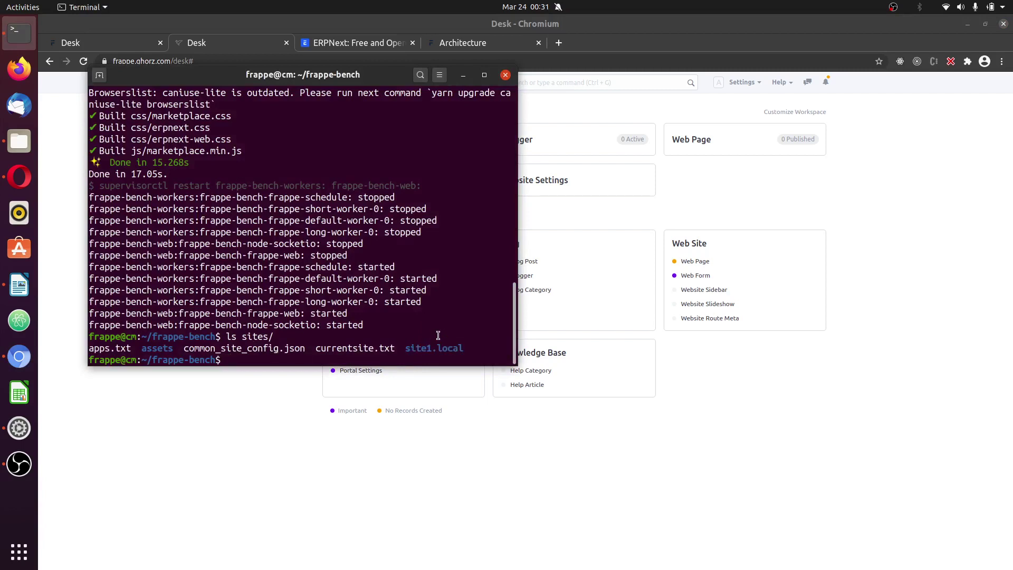
Try to install the erpnext app on site1.local with bench --site site1.local install-app erpnext.
text(bench)
text( install)
key(BackSpace)
key(BackSpace)
key(BackSpace)
key(BackSpace)
key(BackSpace)
key(BackSpace)
key(BackSpace)
text(--site site1.local)
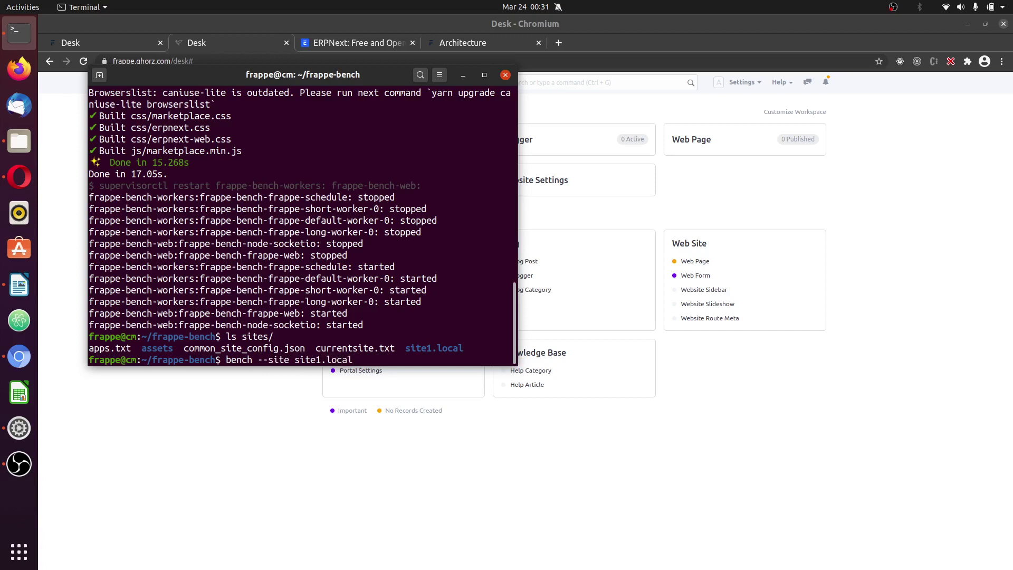
text( install-app erpnext)
key(Return)
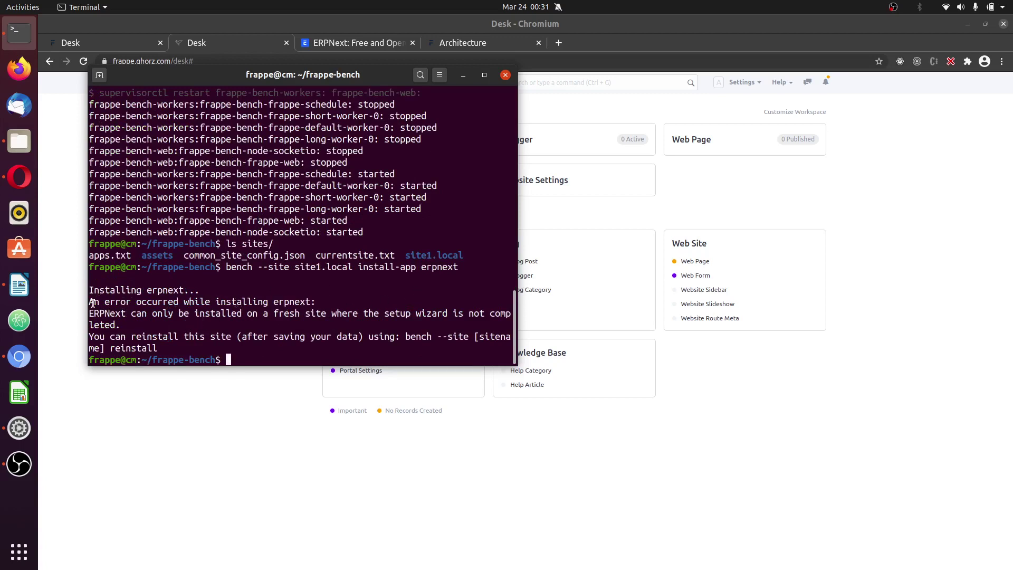
Examine the output of the erpnext install command, including its instructions for reinstalling the site.
drag(93, 303, 307, 306)
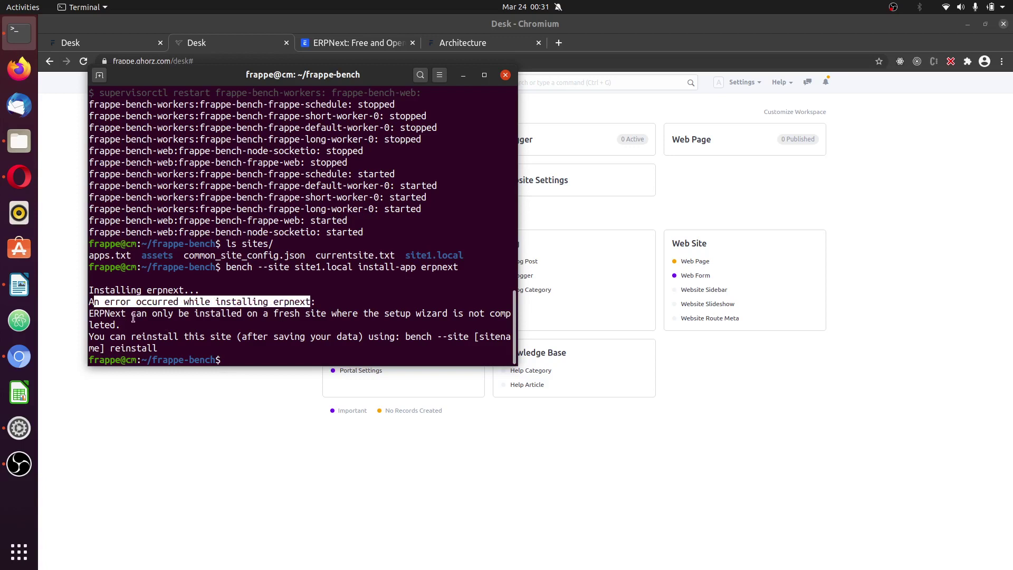
drag(236, 313, 160, 321)
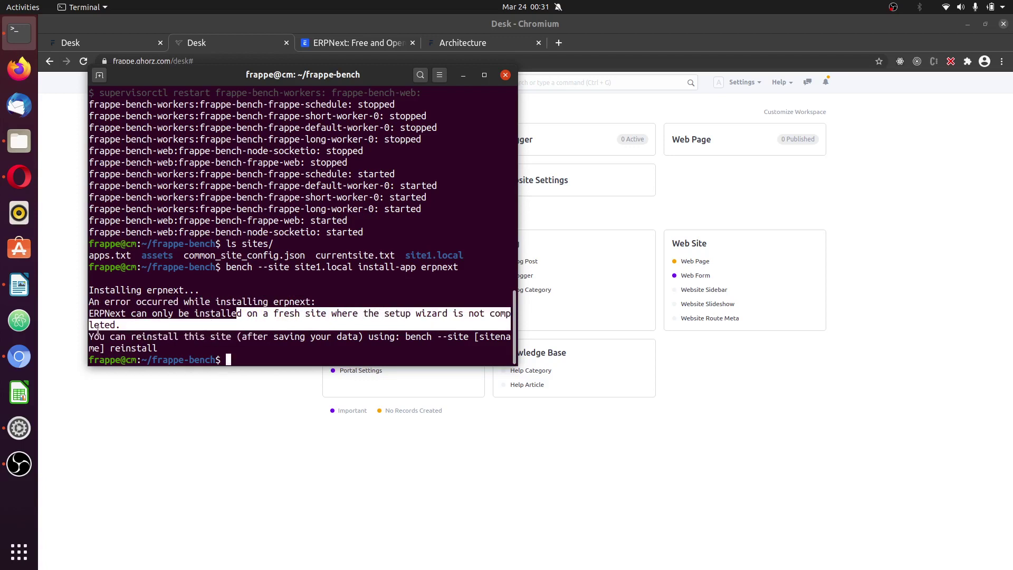
drag(99, 336, 473, 337)
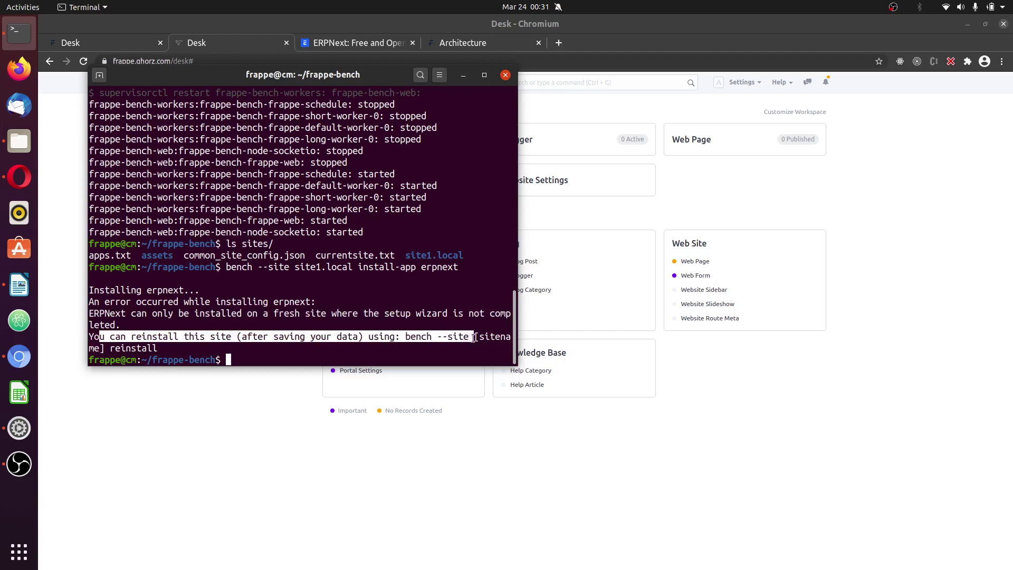
click(365, 351)
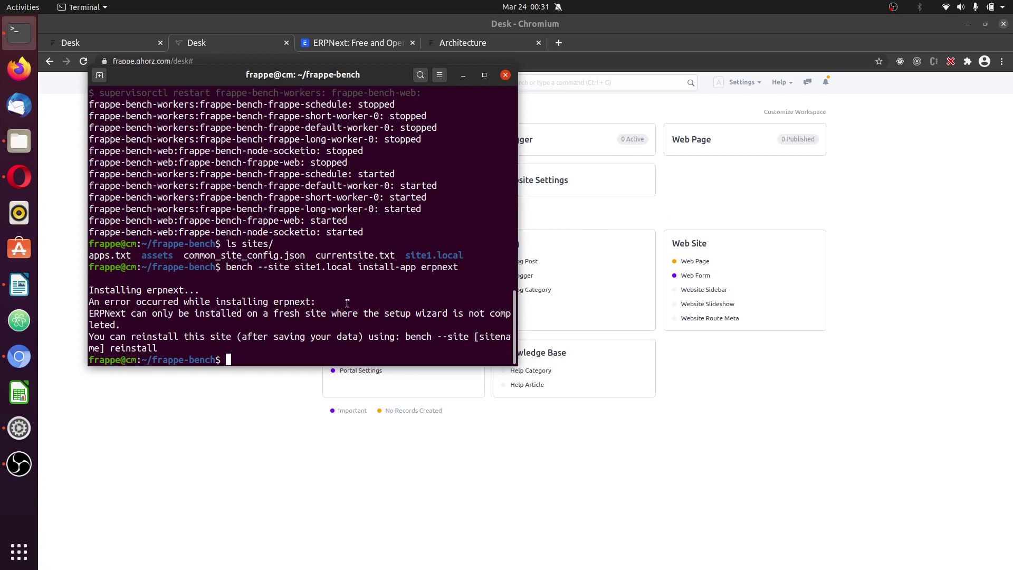
Start reinstalling the site with bench --site site1.local reinstall.
key(Up)
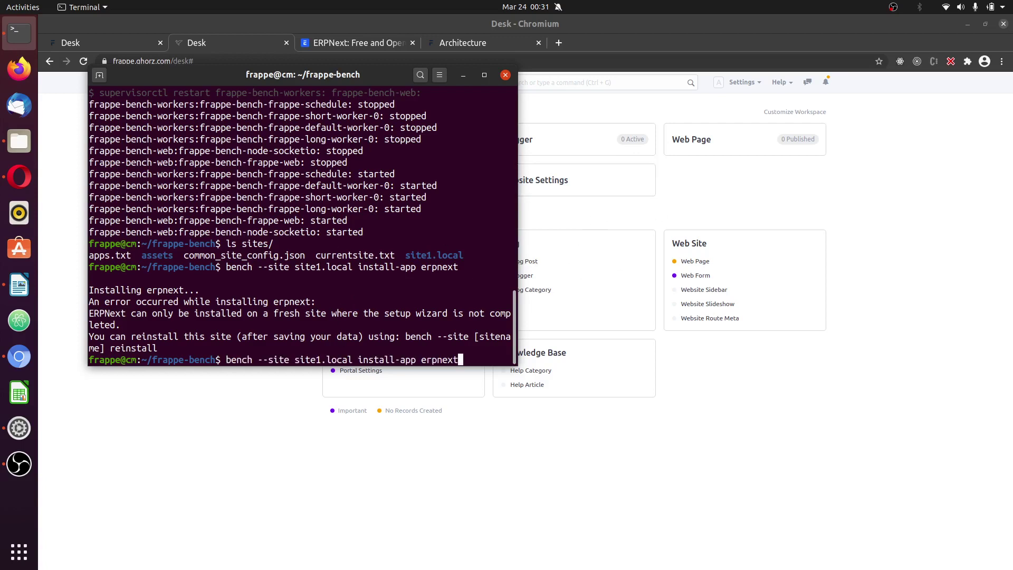
key(BackSpace)
key(BackSpace)
key(BackSpace)
key(BackSpace)
key(BackSpace)
key(BackSpace)
key(BackSpace)
key(BackSpace)
key(BackSpace)
key(BackSpace)
key(BackSpace)
key(BackSpace)
key(BackSpace)
key(BackSpace)
key(BackSpace)
key(BackSpace)
key(BackSpace)
key(BackSpace)
key(BackSpace)
text(rein)
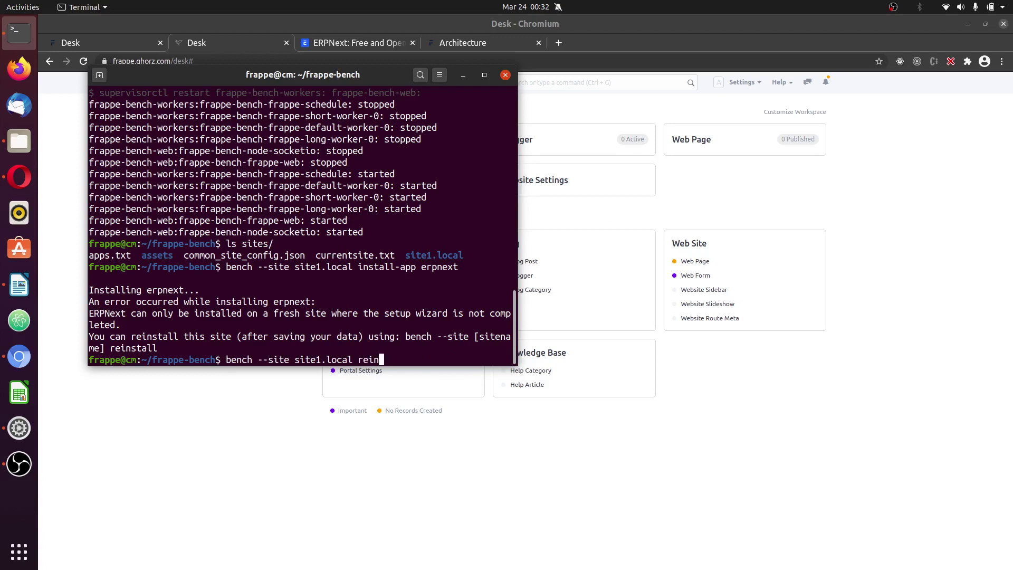
text(stall)
key(Return)
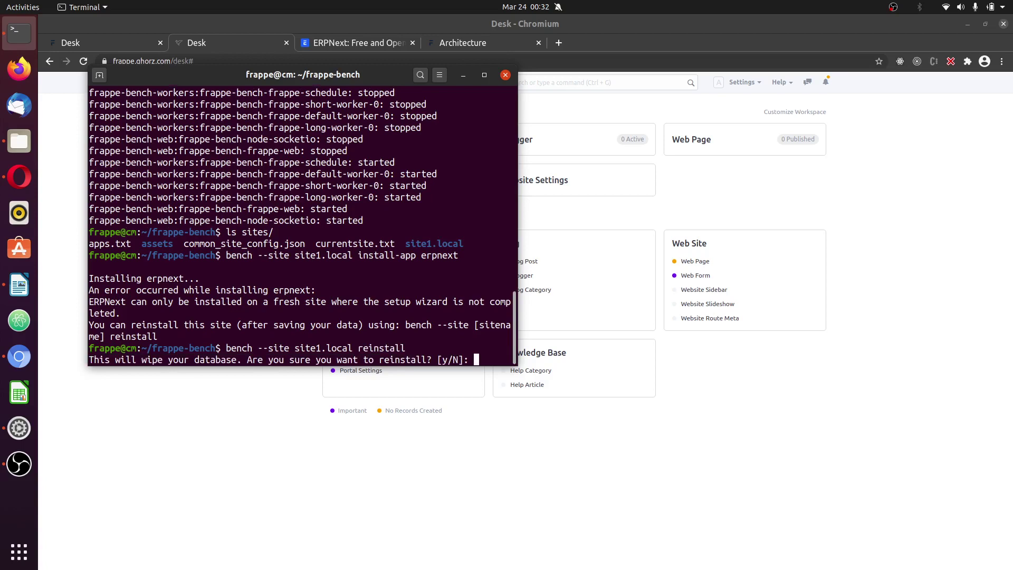
Confirm wiping the database with y and enter the MySQL root password.
text(y)
key(Return)
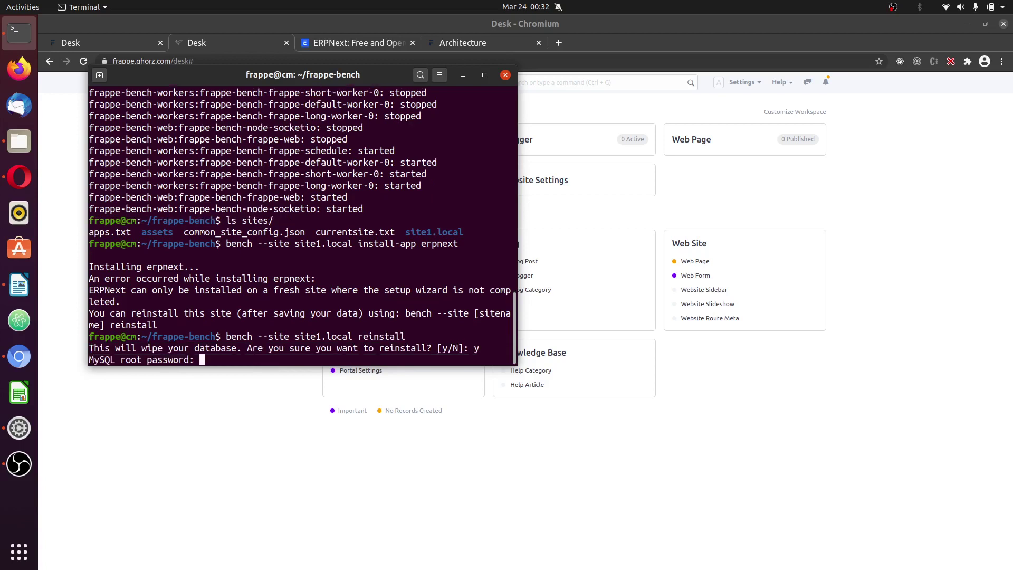
key(Return)
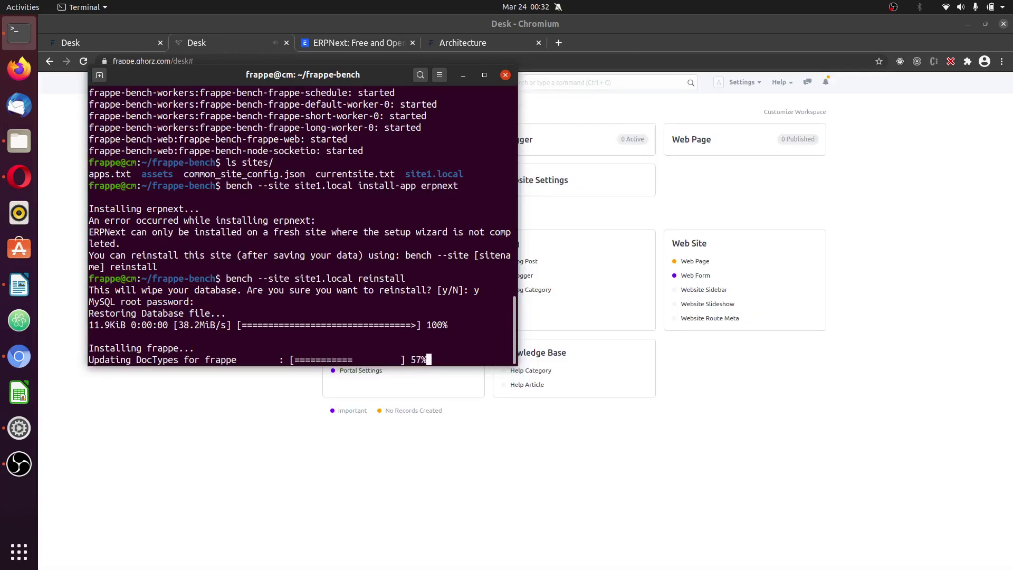
Switch to Chromium and review the Desk page's developer console log back to its beginning.
click(747, 201)
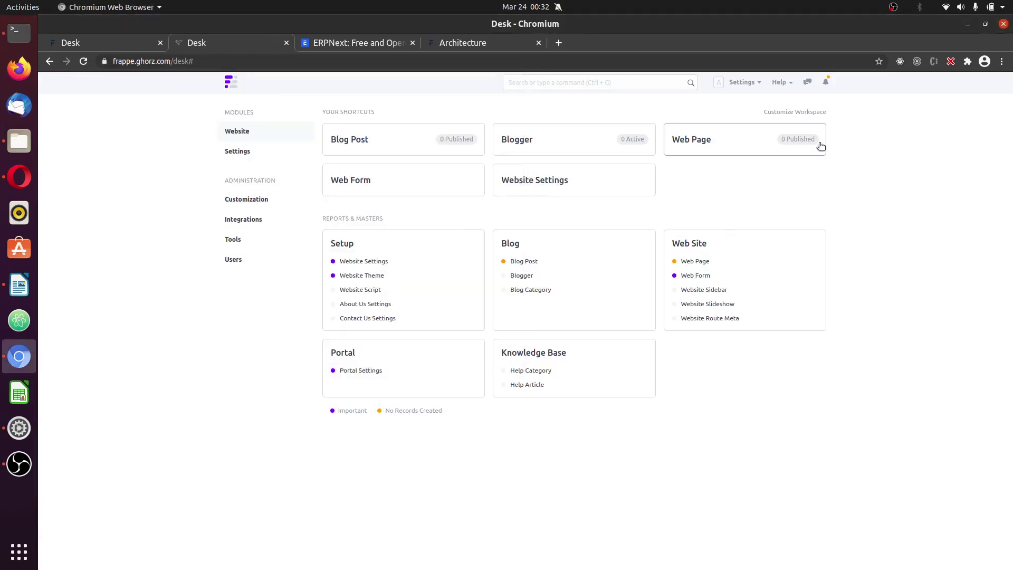
key(ctrl+shift+j)
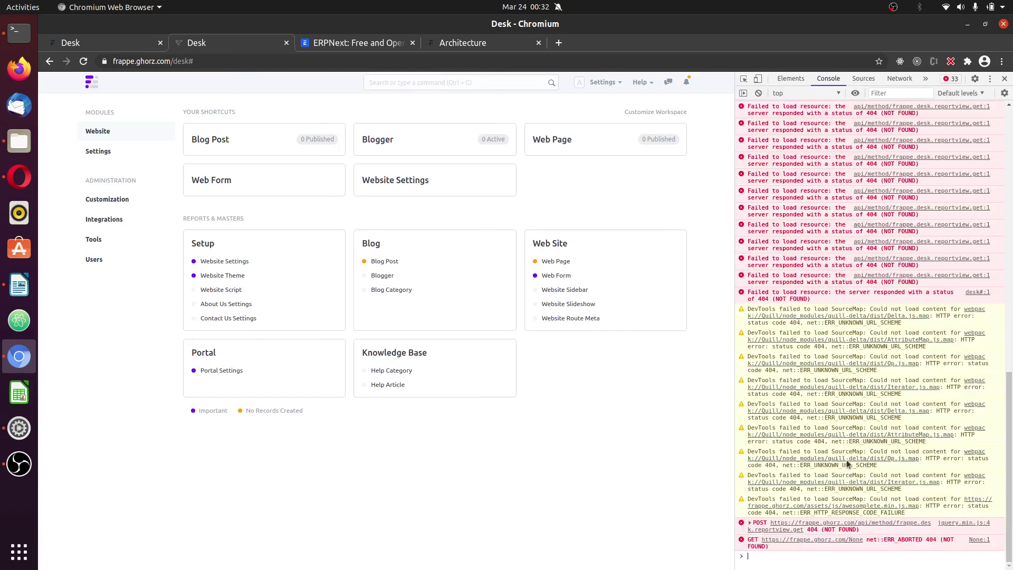
scroll(848, 469, up, 4)
scroll(803, 243, up, 10)
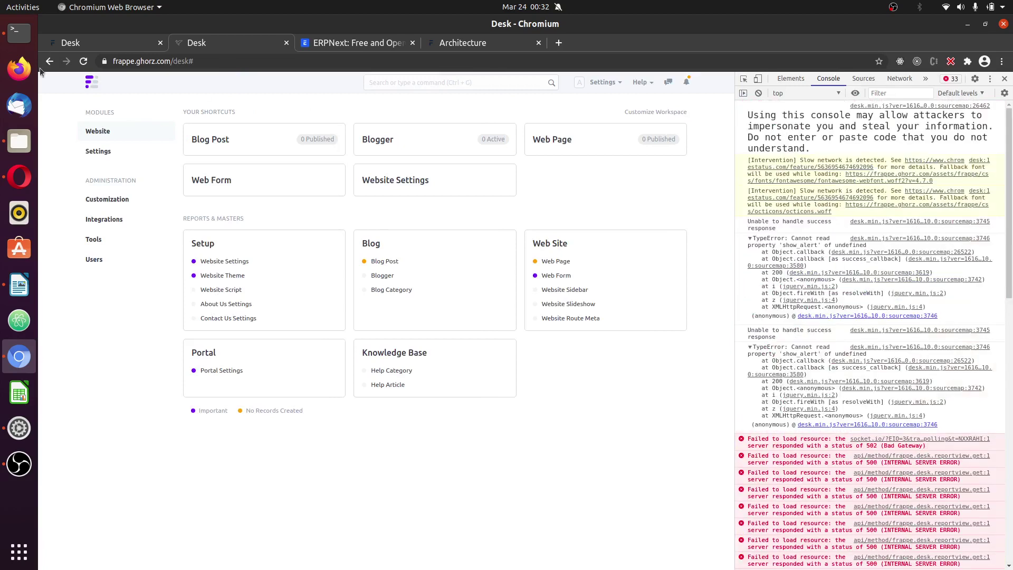
Return to Terminal and set the site's Administrator password, entering it twice.
click(19, 33)
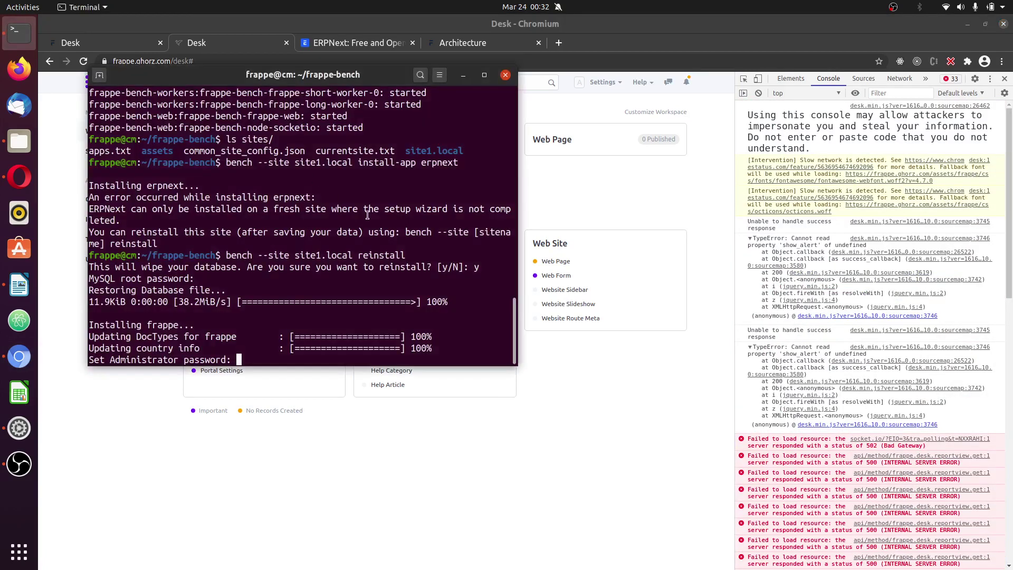
key(Return)
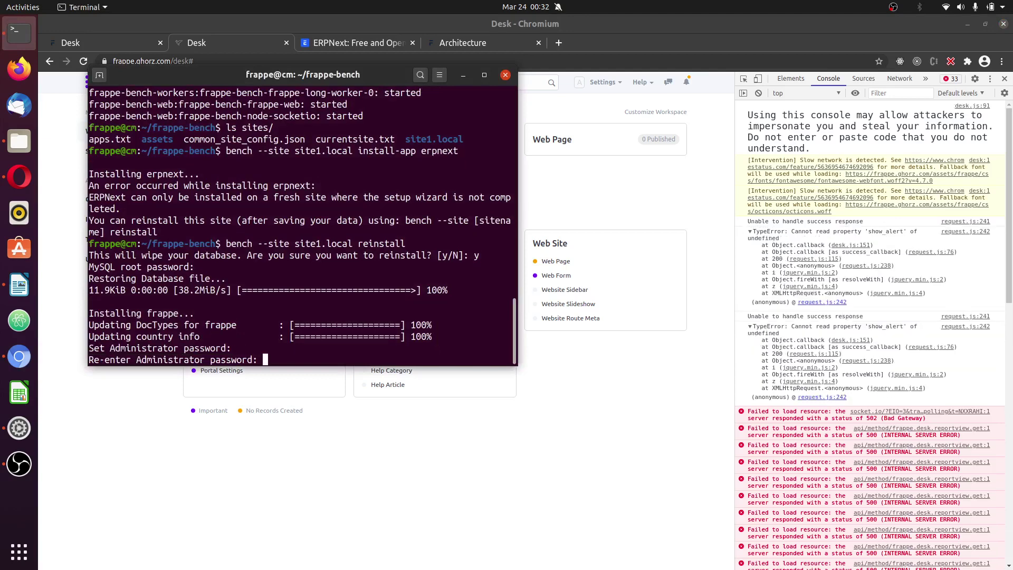
key(Return)
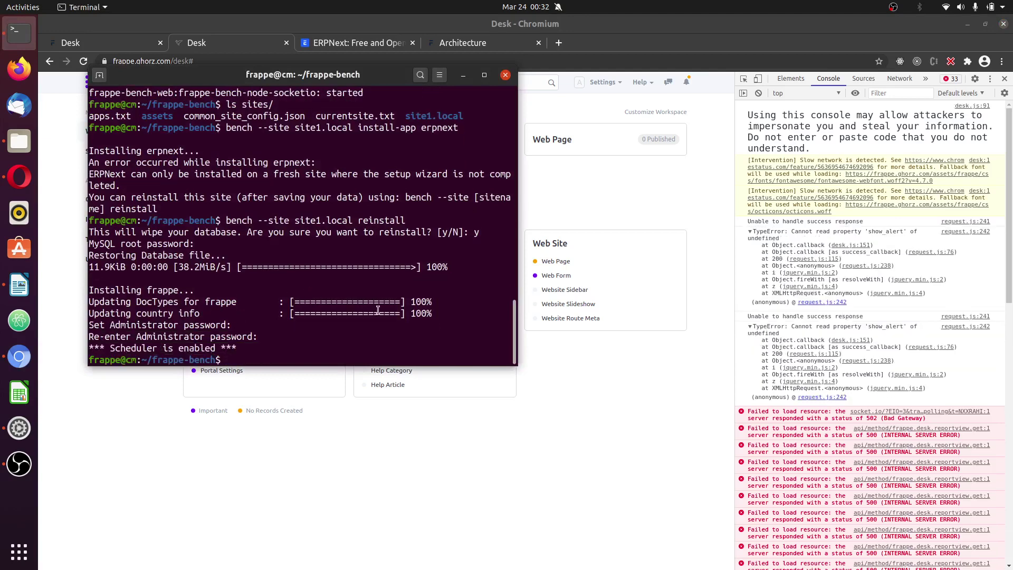
Install the erpnext app on the reinstalled site with bench --site site1.local install-app erpnext.
key(Up)
key(Up)
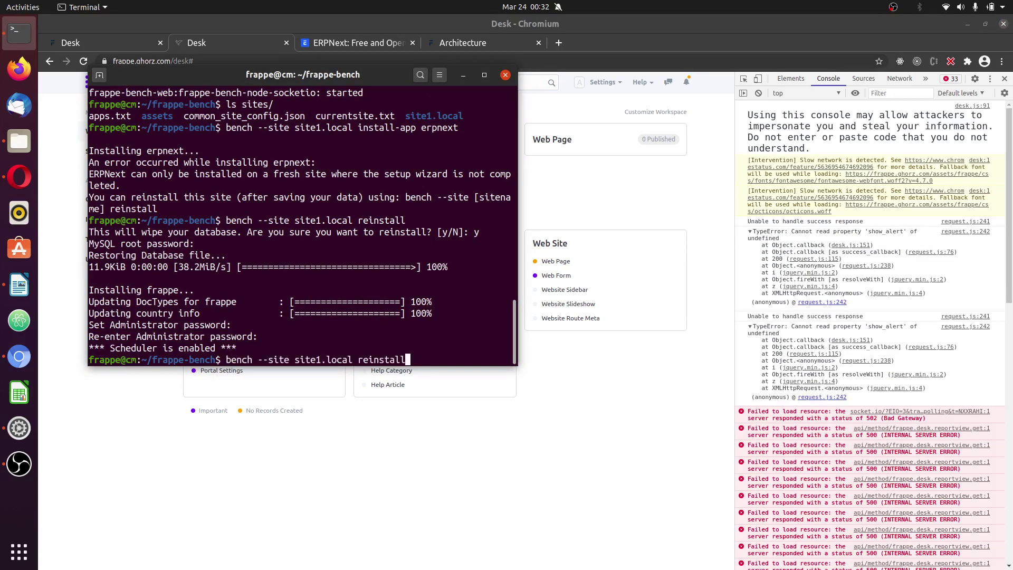
key(Return)
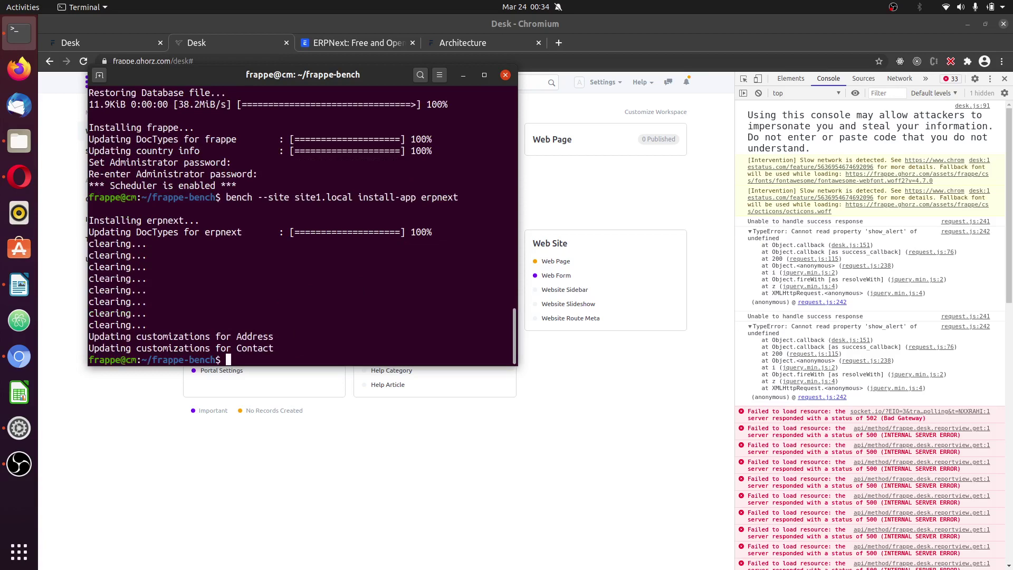
Clear the bench cache with bench clear-cache and the website cache with bench clear-website-cache.
text(bench clear-cache)
key(Return)
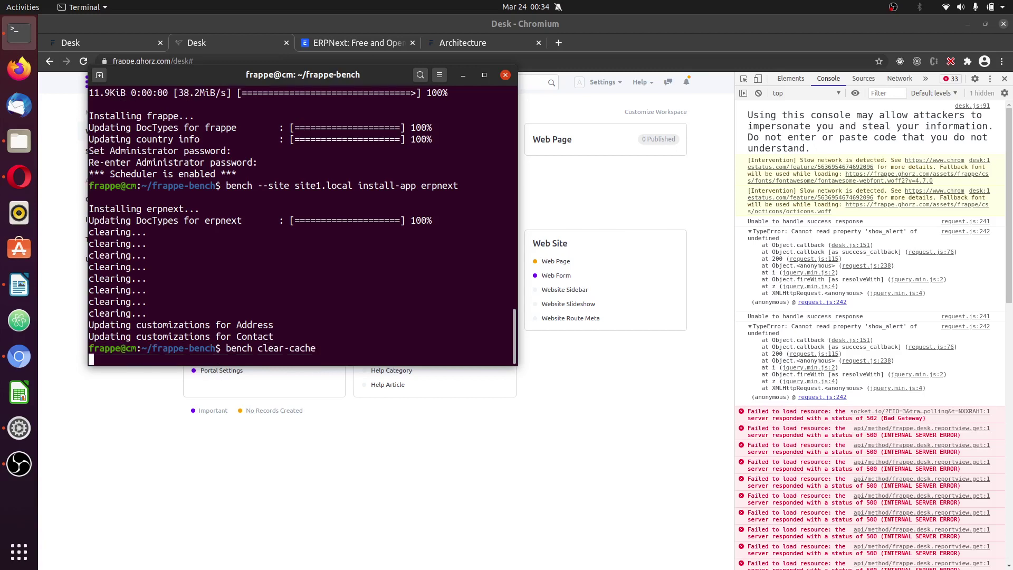
key(Up)
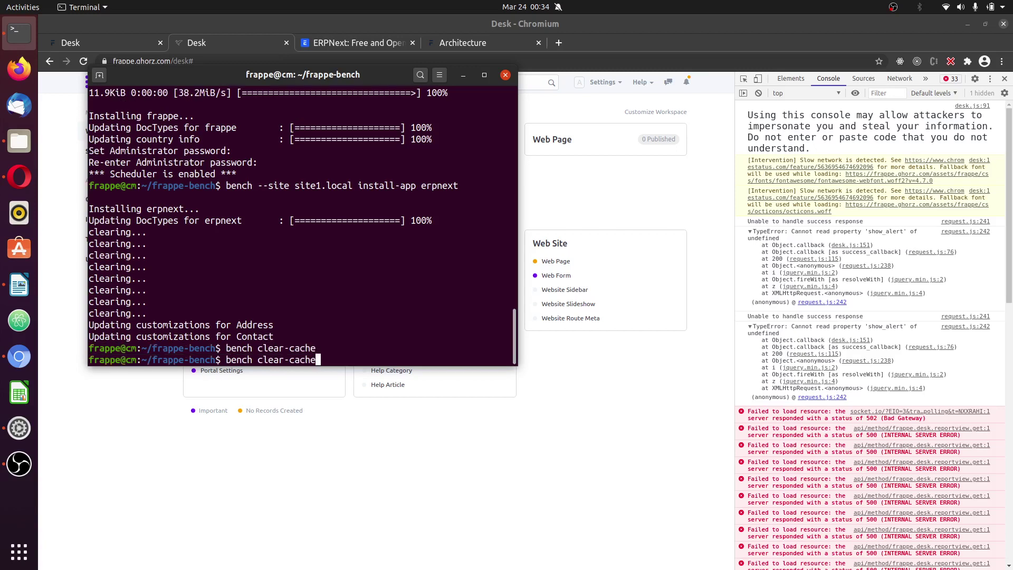
key(Left)
key(Left)
key(Left)
key(Left)
key(Left)
key(Left)
text(website-)
key(Return)
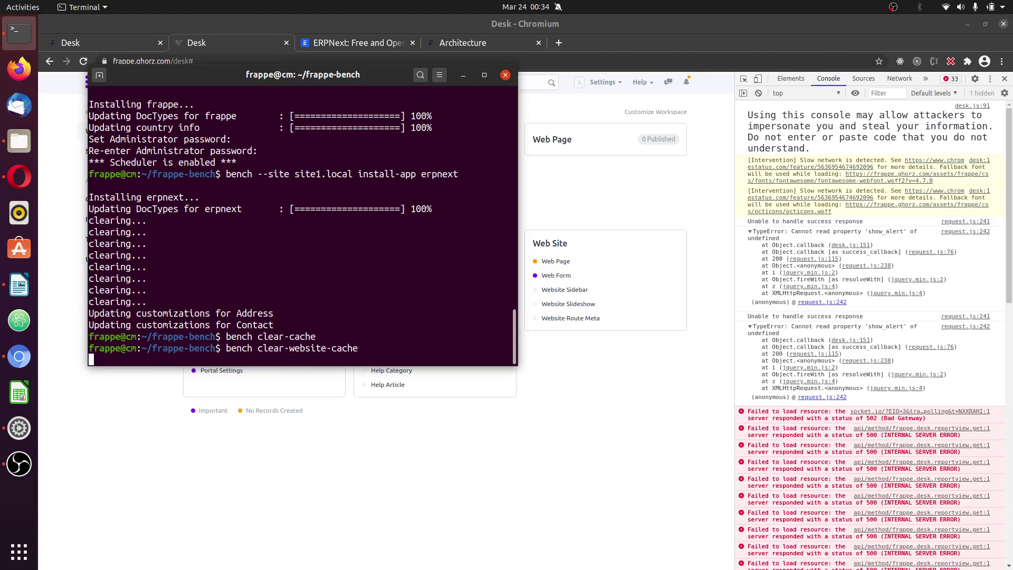
Switch to Chromium and reload the Frappe Desk to clear its app cache.
click(581, 190)
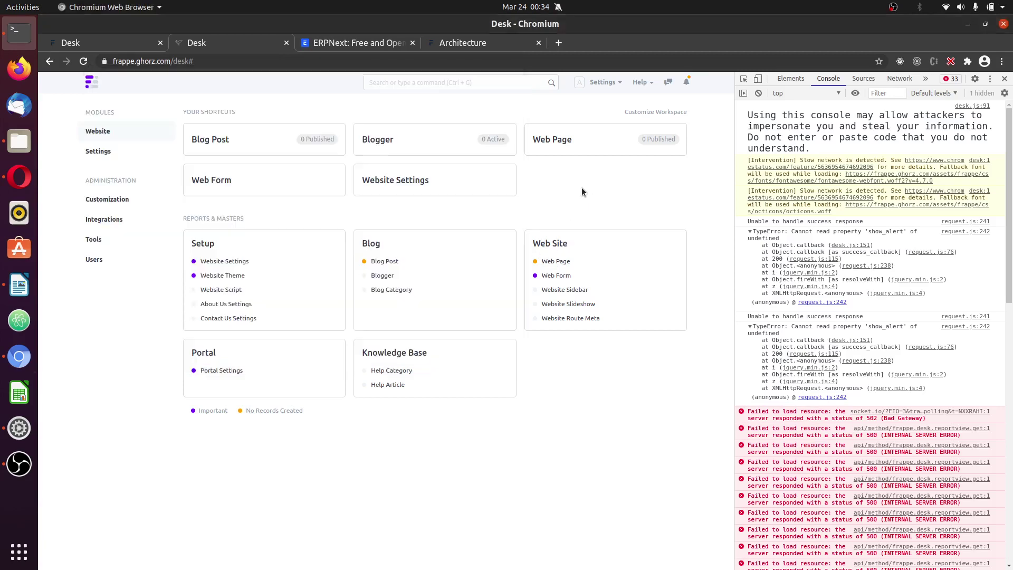
click(602, 82)
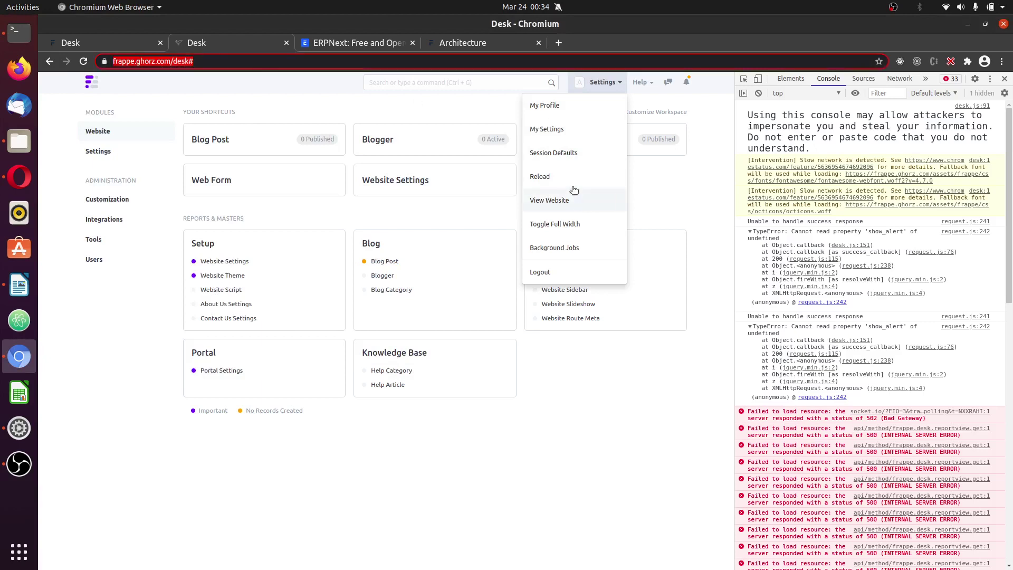
click(563, 177)
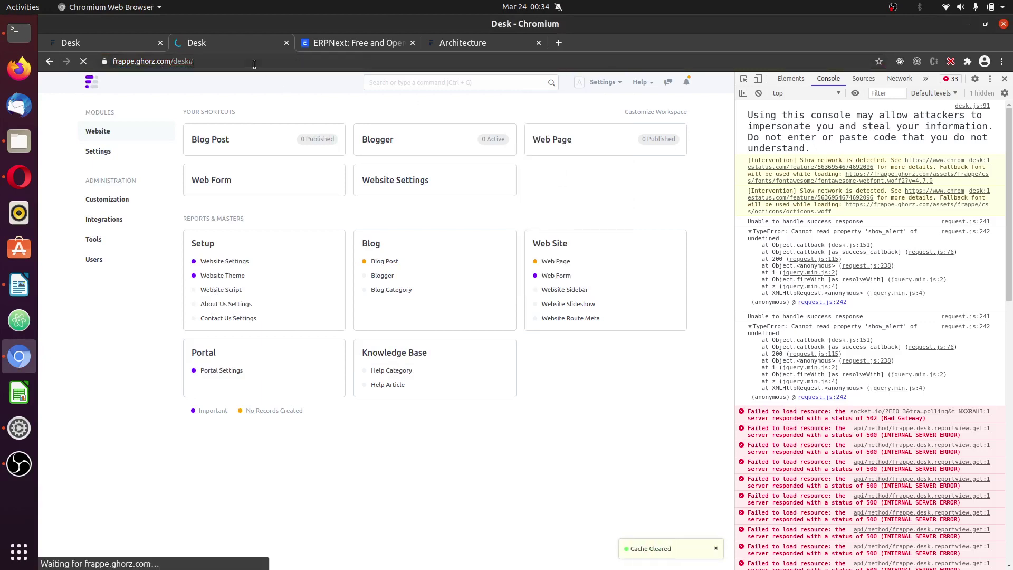
click(607, 83)
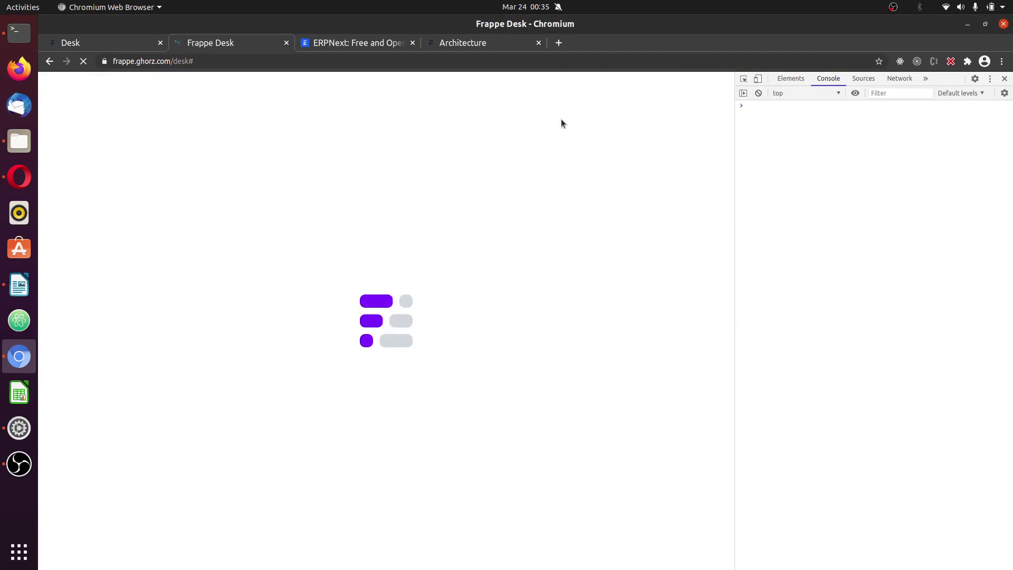
click(1001, 61)
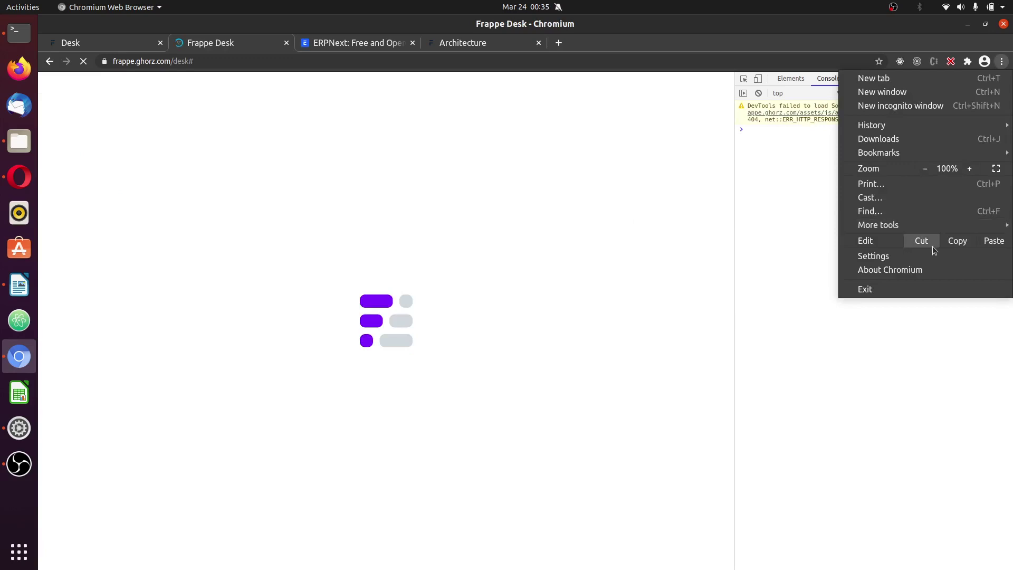
mouse_move(933, 225)
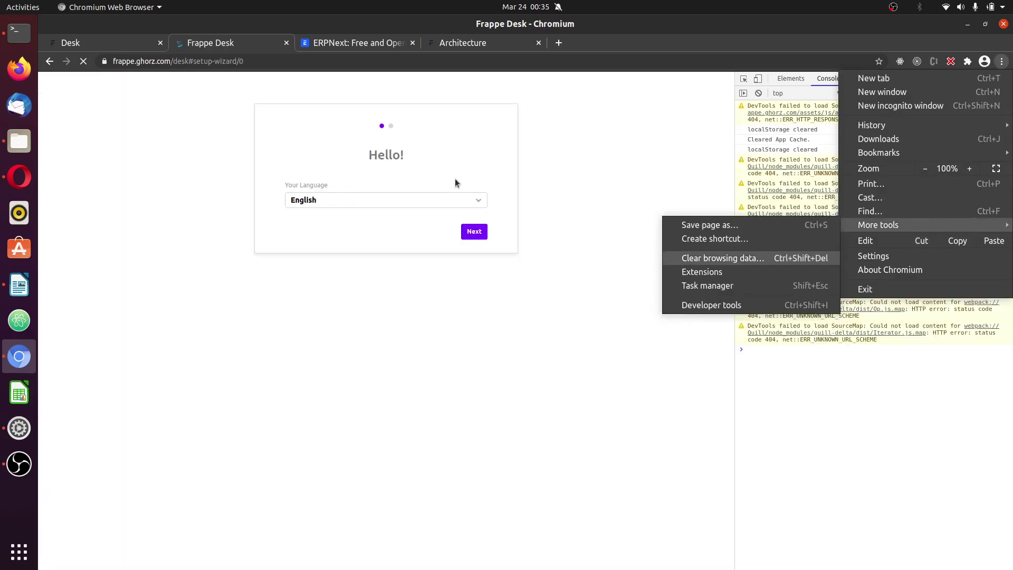
click(202, 110)
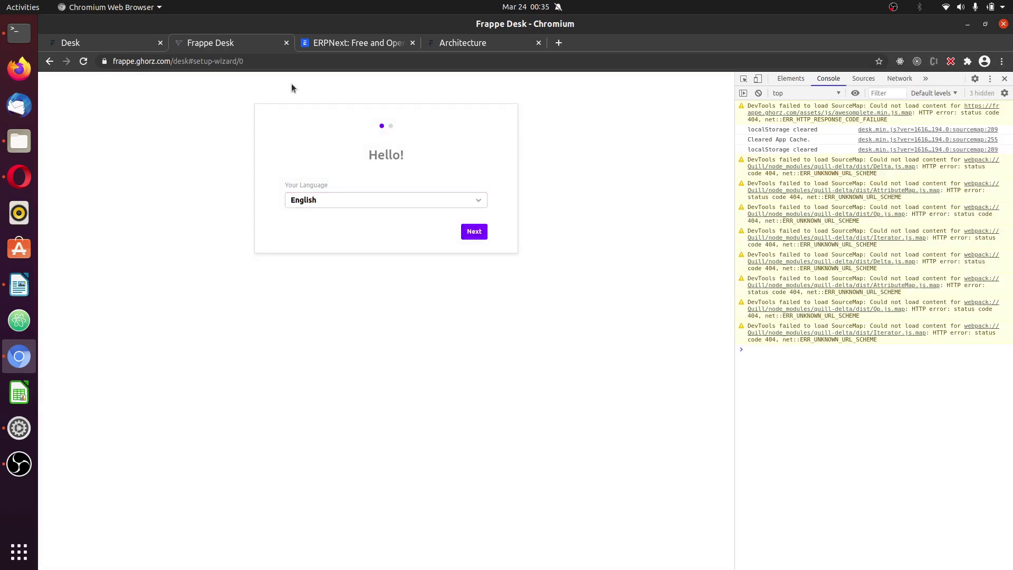
drag(243, 61, 177, 61)
key(BackSpace)
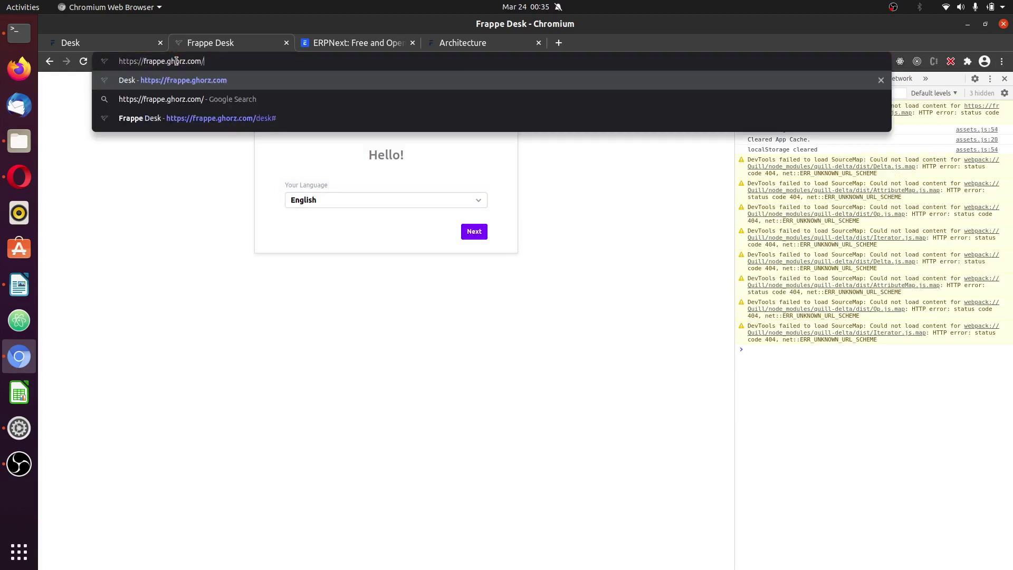
key(Return)
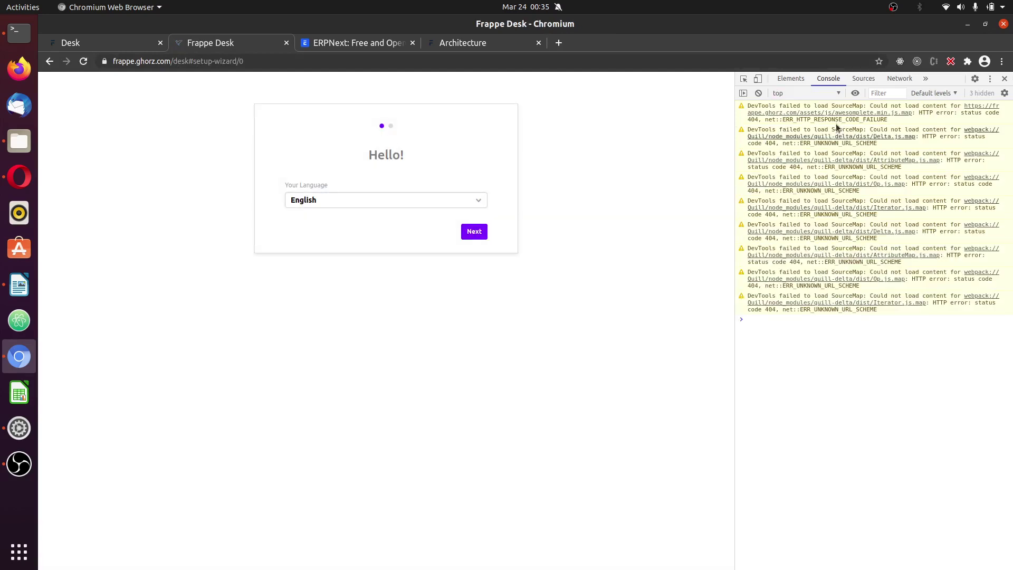
Clear the browser's cached images and files for all time, leaving browsing history out of the deletion.
click(1001, 61)
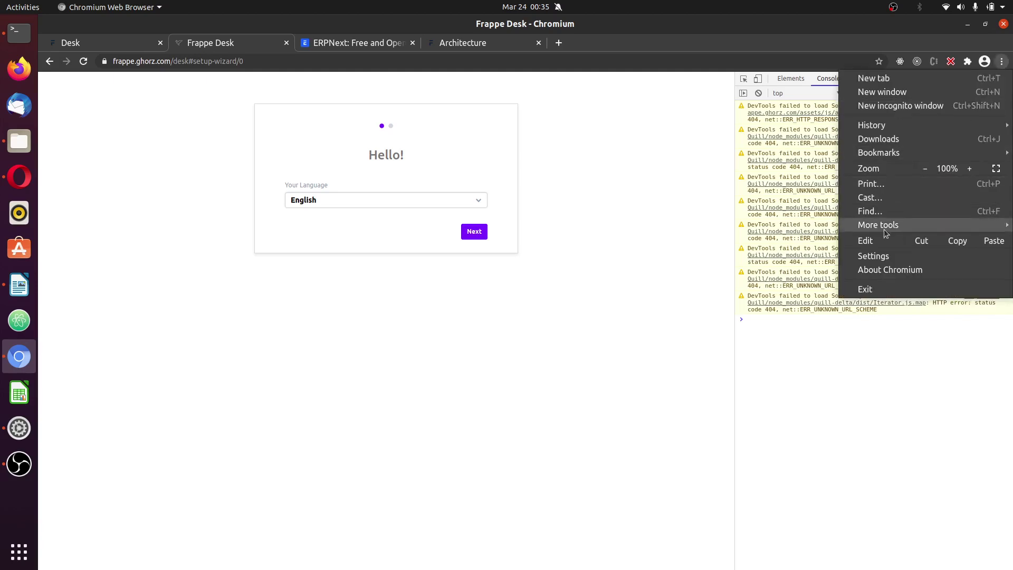
mouse_move(884, 229)
click(745, 257)
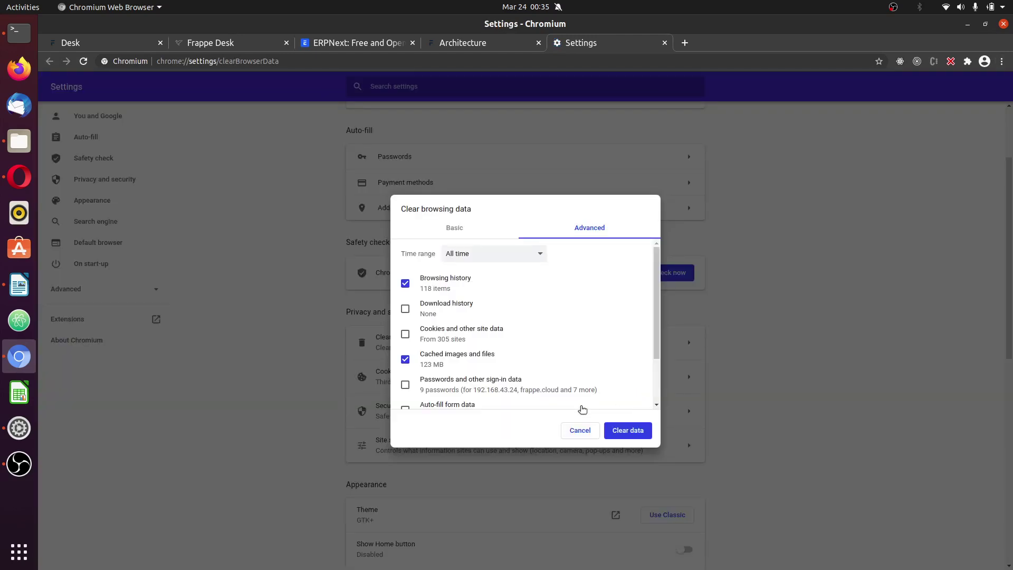
click(406, 285)
click(626, 433)
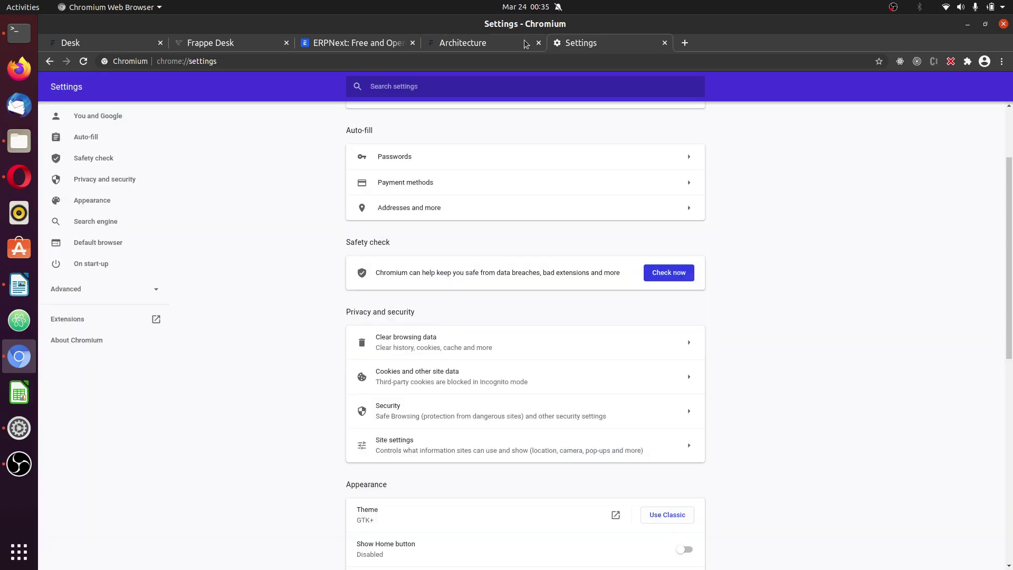
Return to the Frappe Desk page, reload the setup wizard and continue with English as the language.
click(249, 46)
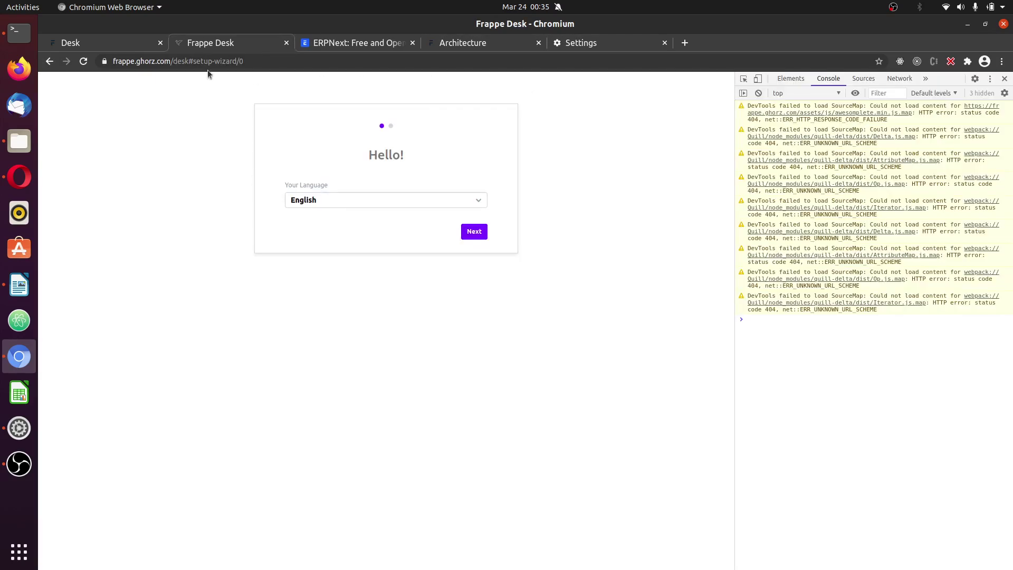
click(83, 61)
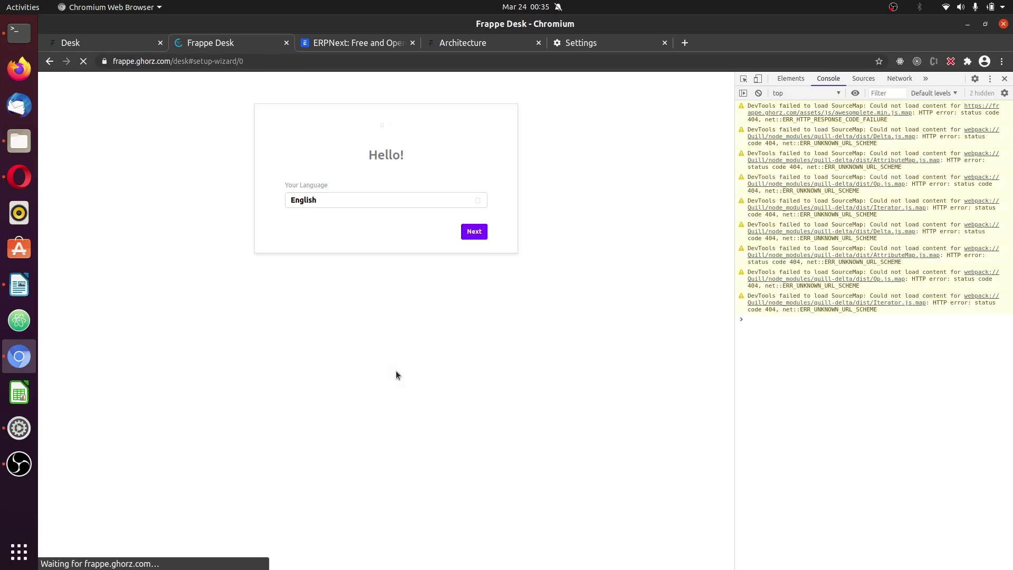
click(474, 232)
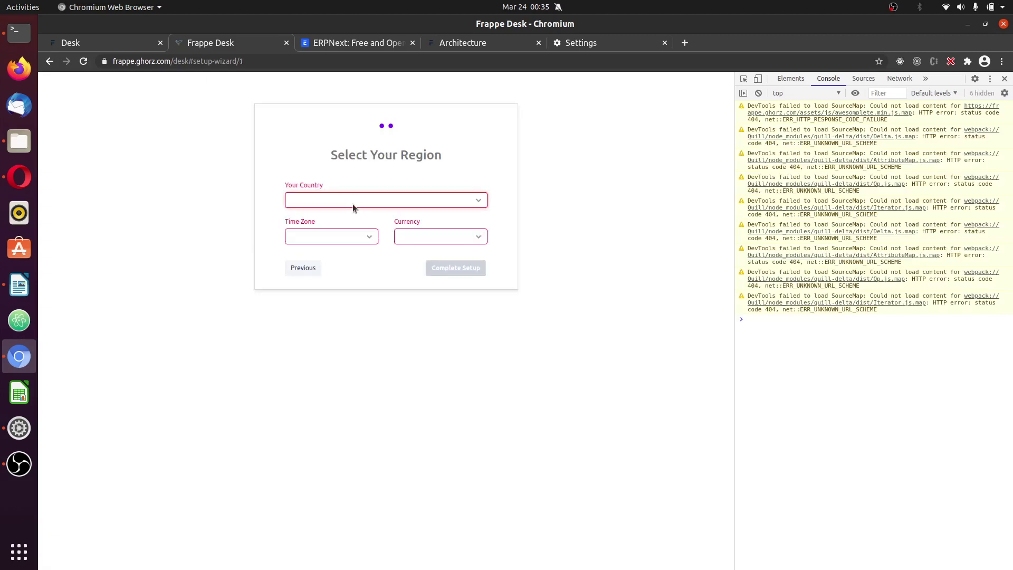
Set the country to Nigeria in the setup wizard's region page and complete the setup.
click(352, 204)
text(ne)
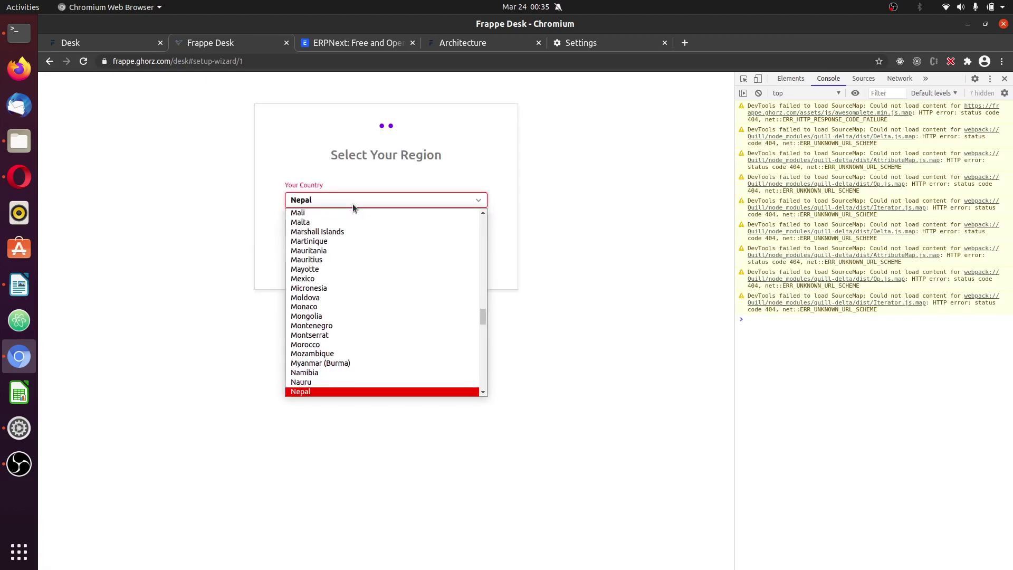
key(Down)
key(Down)
key(Down)
key(Down)
key(Down)
key(Down)
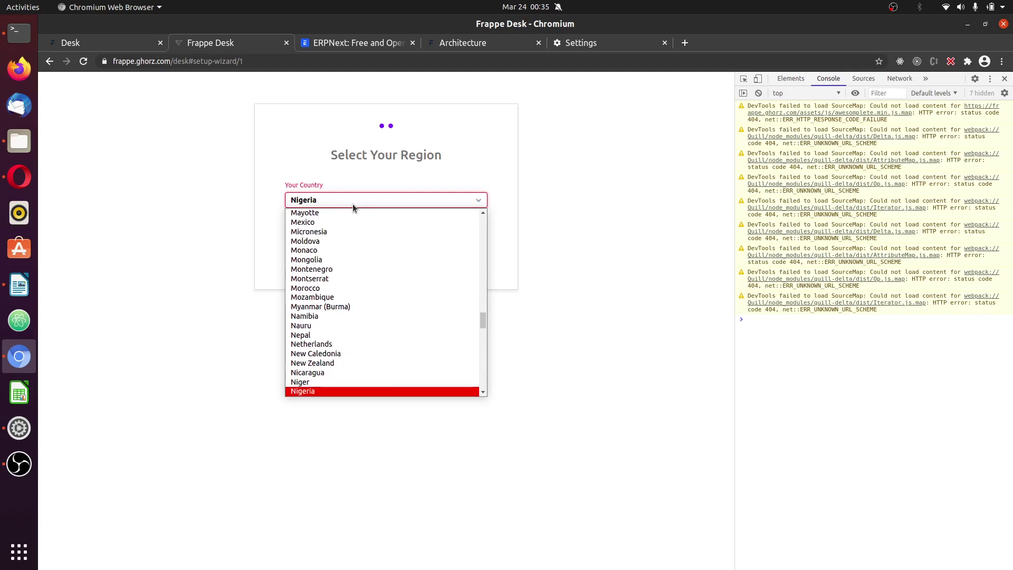
key(Return)
click(471, 268)
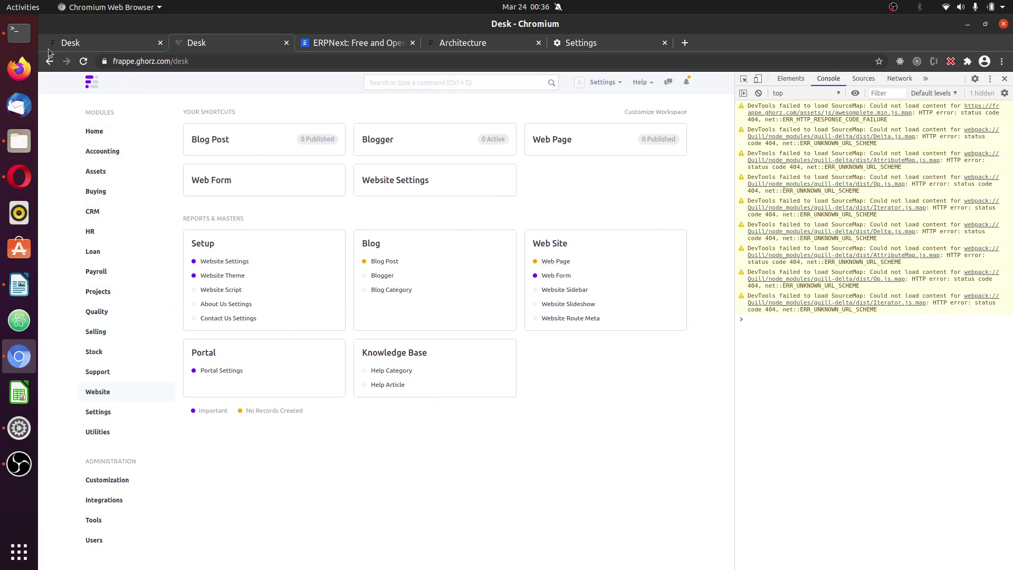
Switch to Terminal and review the output of the erpnext installation and cache-clearing commands.
click(19, 32)
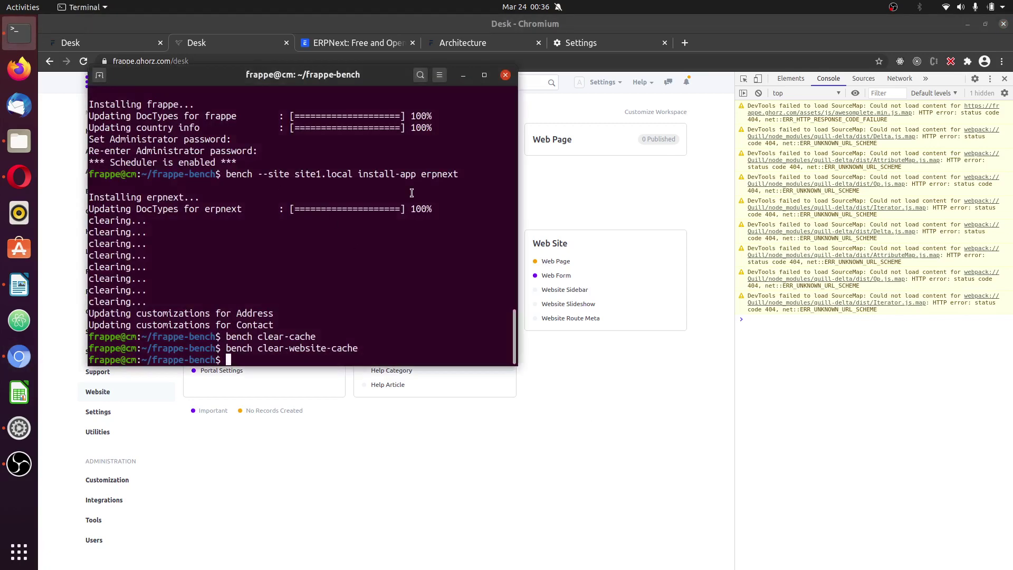
scroll(384, 280, up, 5)
scroll(415, 215, down, 4)
scroll(415, 215, down, 1)
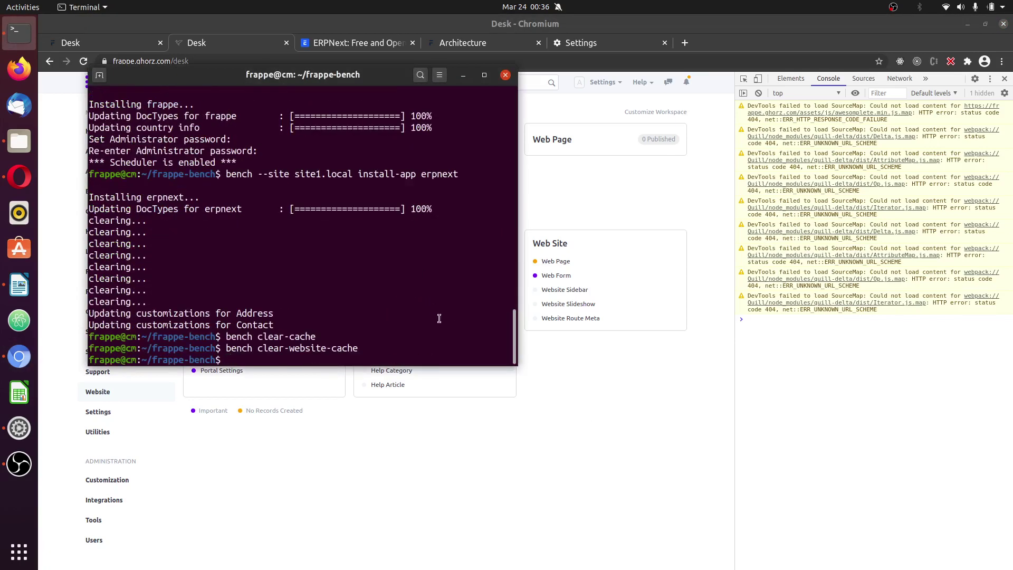